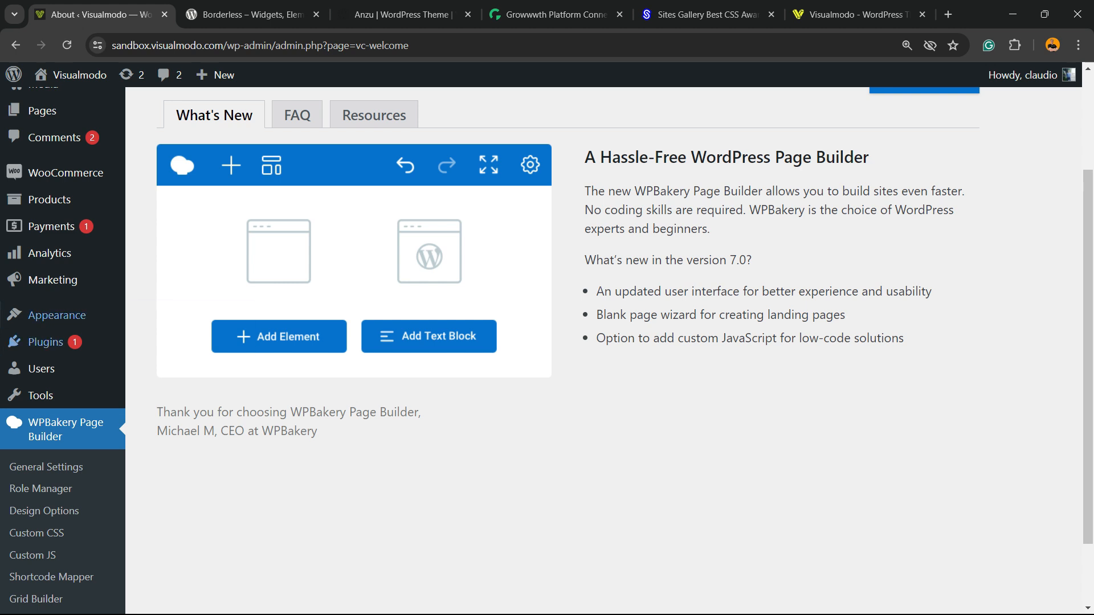
- Go to the dashboard and start creating a new page
scroll(56, 171, up, 3)
click(54, 110)
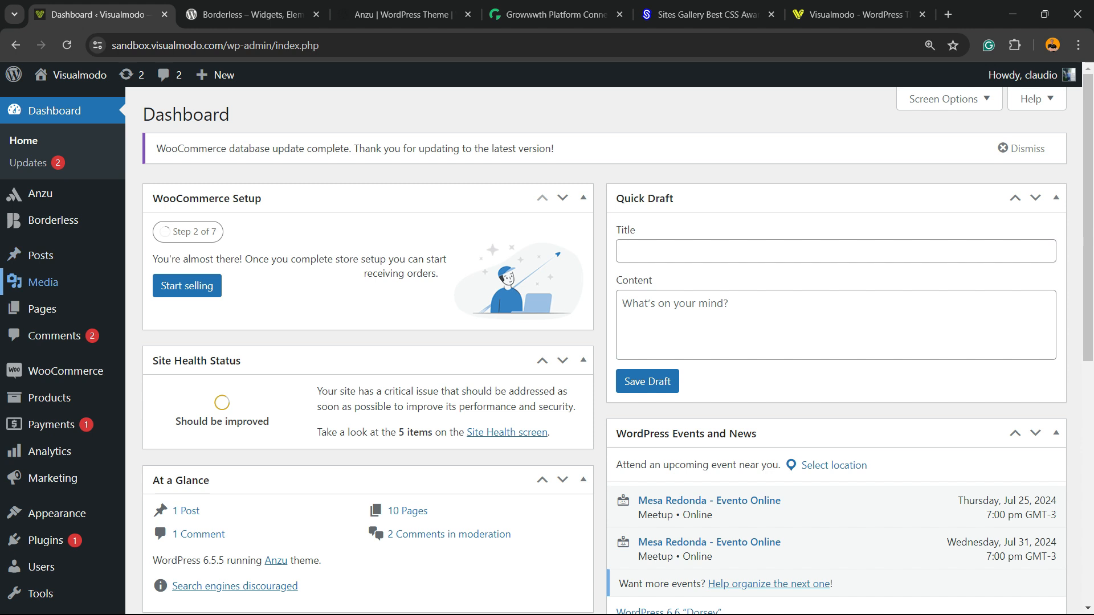
mouse_move(42, 308)
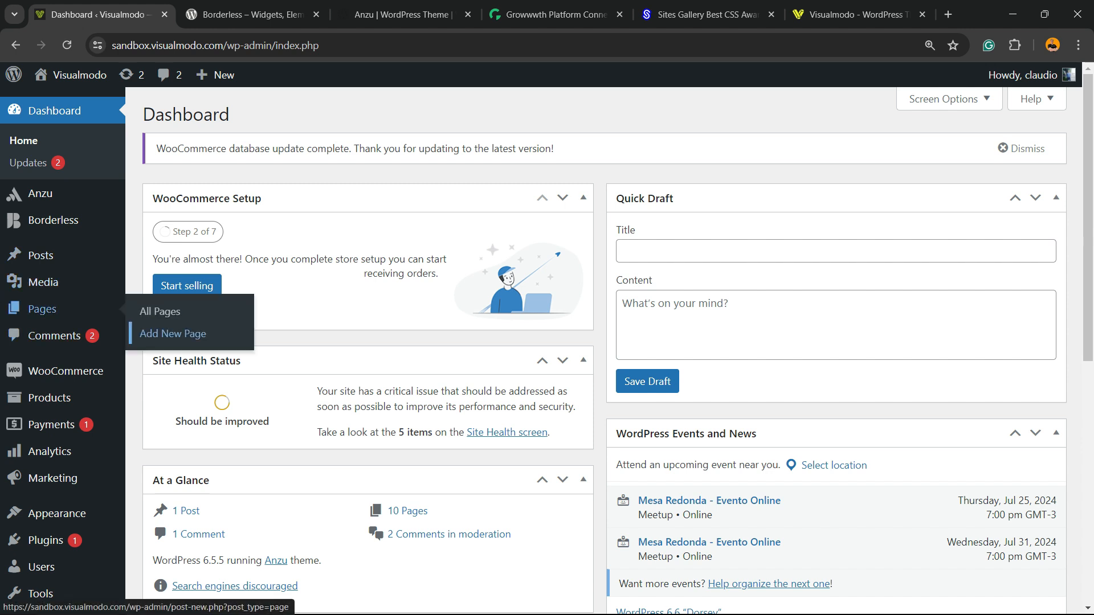
click(172, 333)
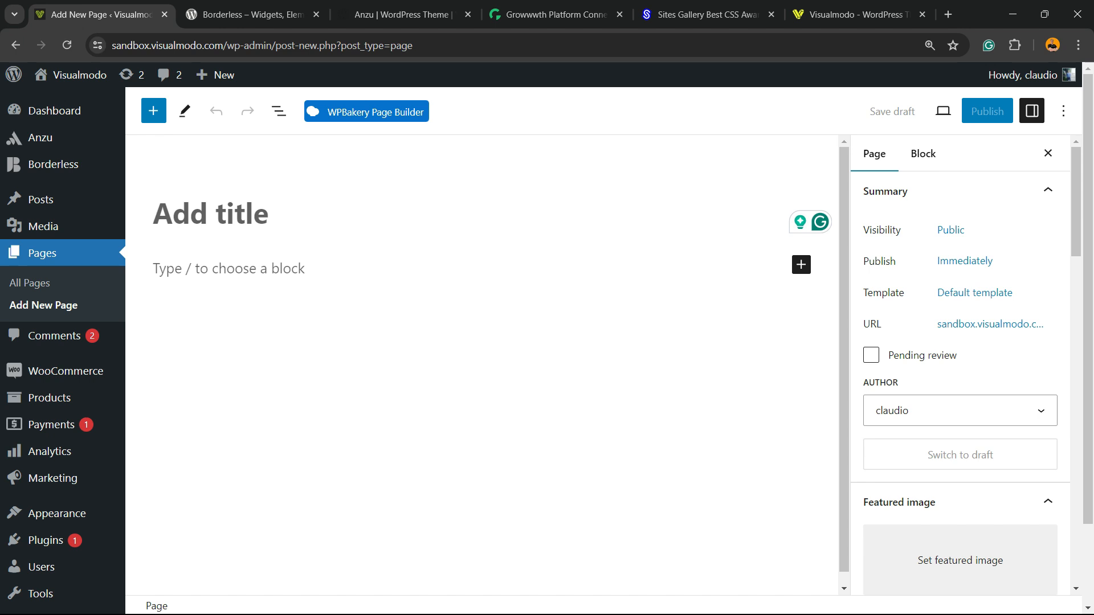
- Switch the new page's editing to the WPBakery Page Builder backend editor
click(355, 113)
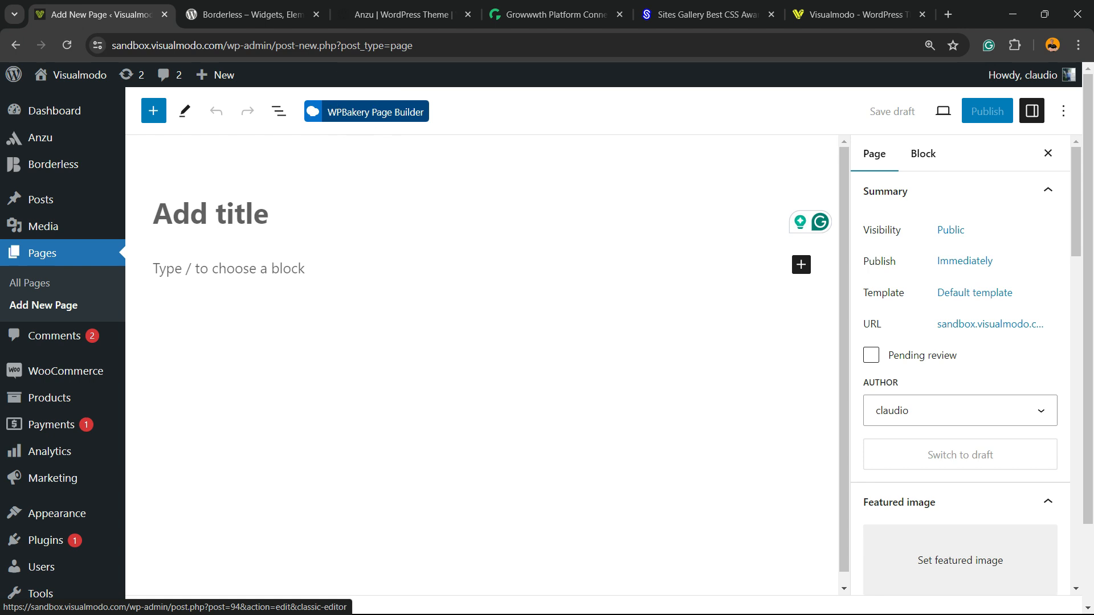
click(355, 113)
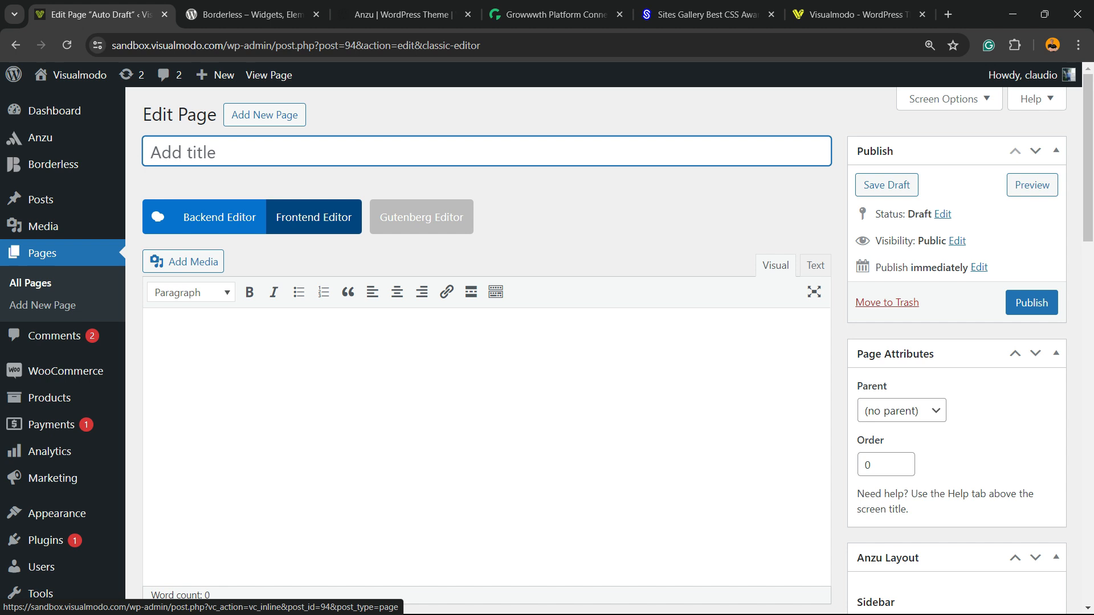
click(219, 217)
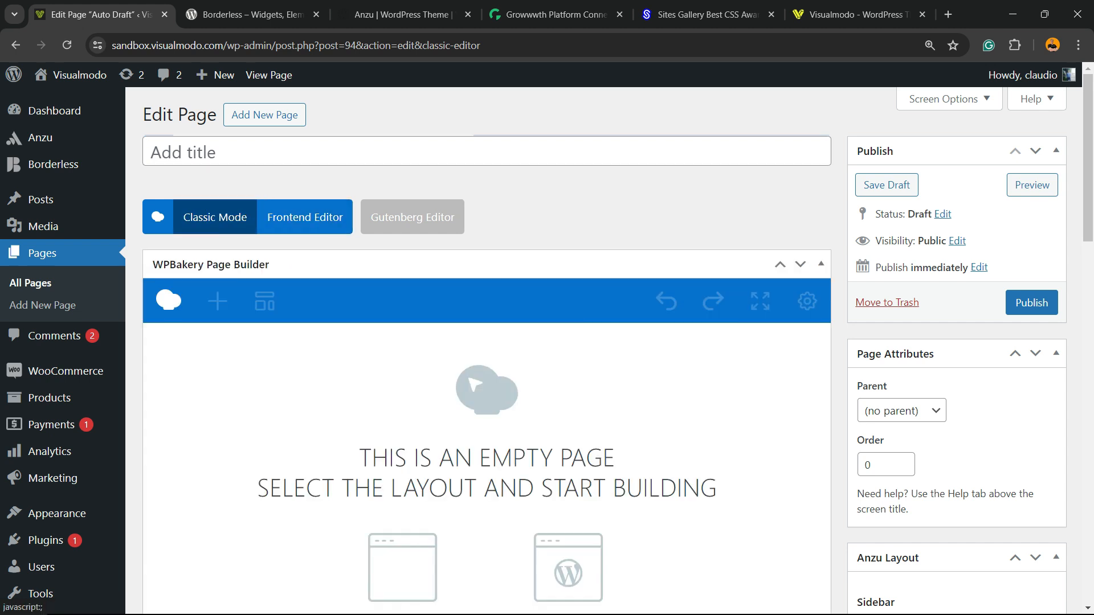
- Choose the Blank Page layout for the empty WPBakery page
scroll(487, 341, down, 3)
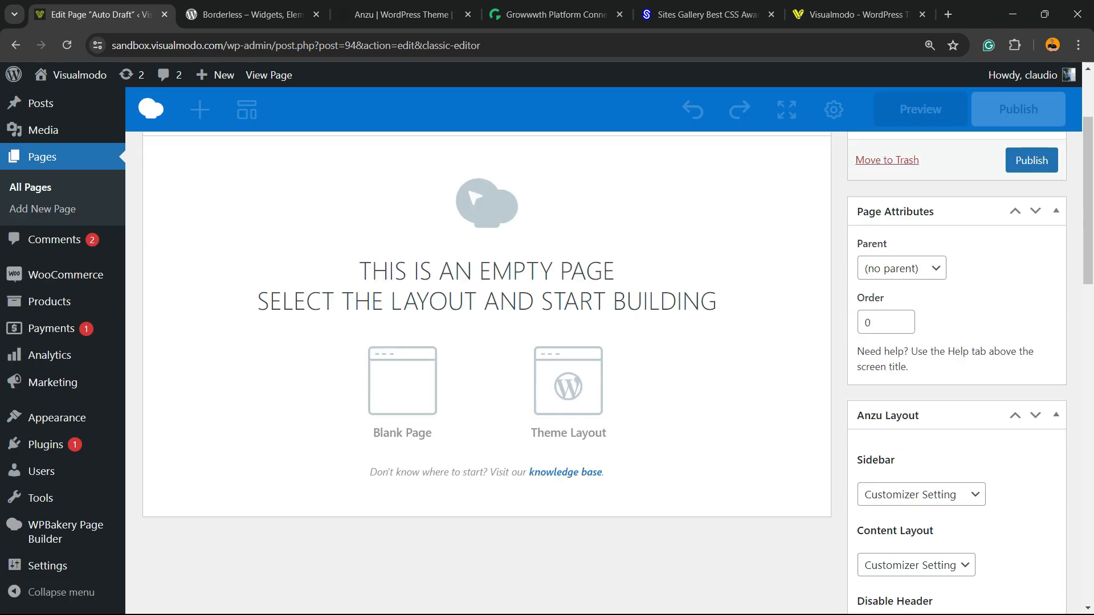
drag(359, 271, 615, 271)
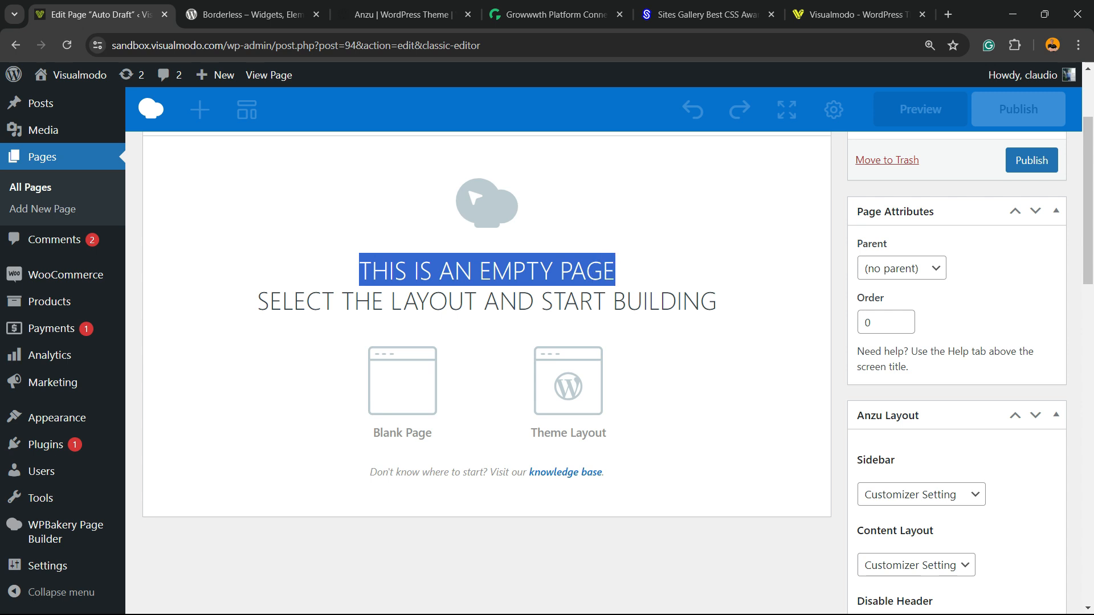
drag(257, 301, 717, 301)
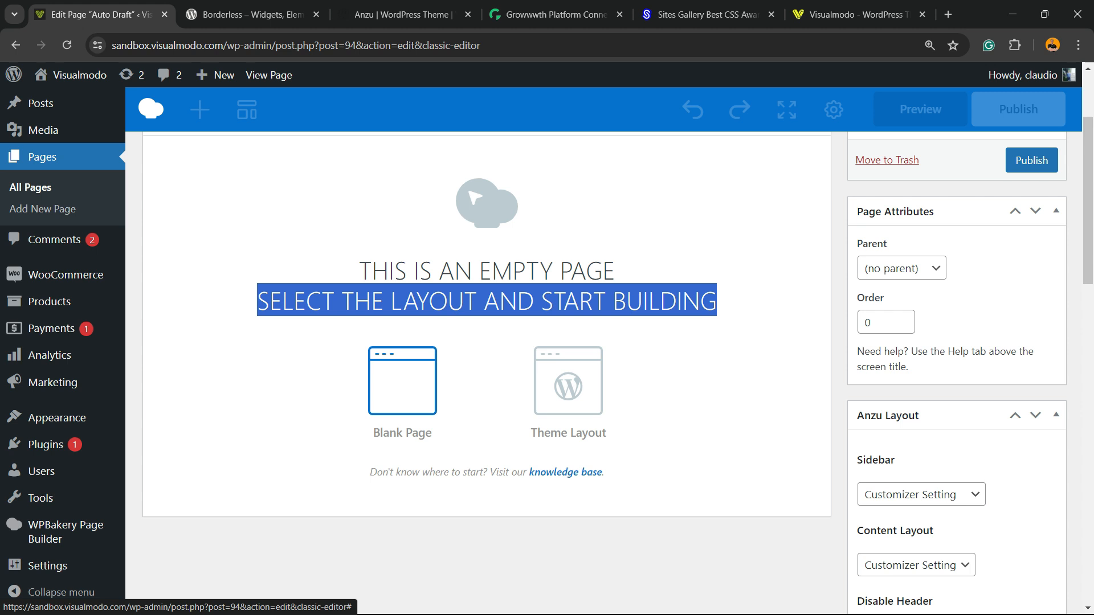
scroll(402, 381, up, 3)
scroll(402, 381, down, 3)
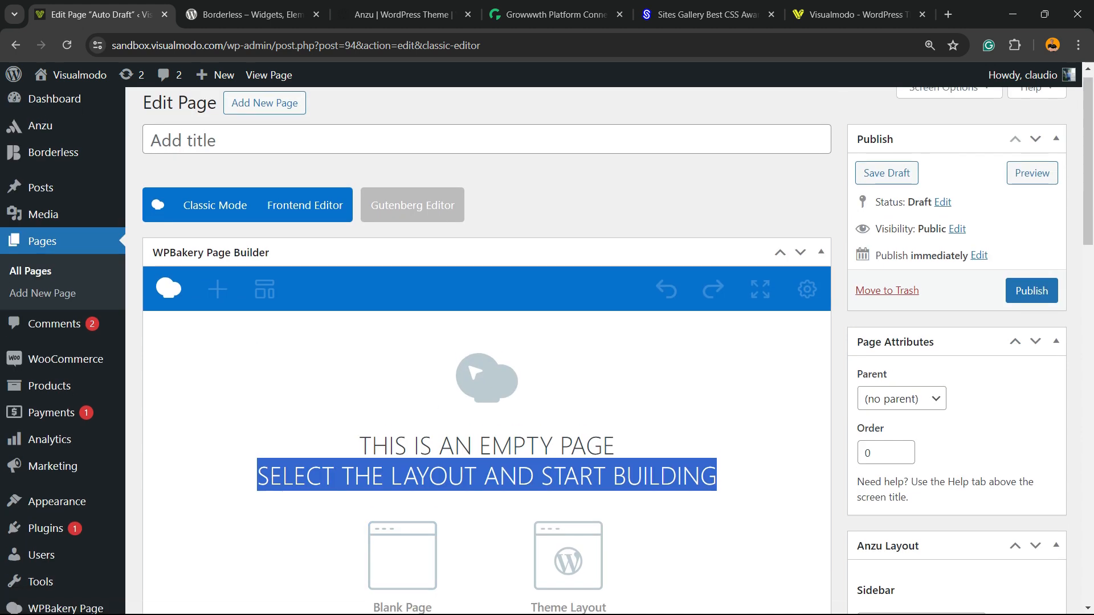
click(403, 381)
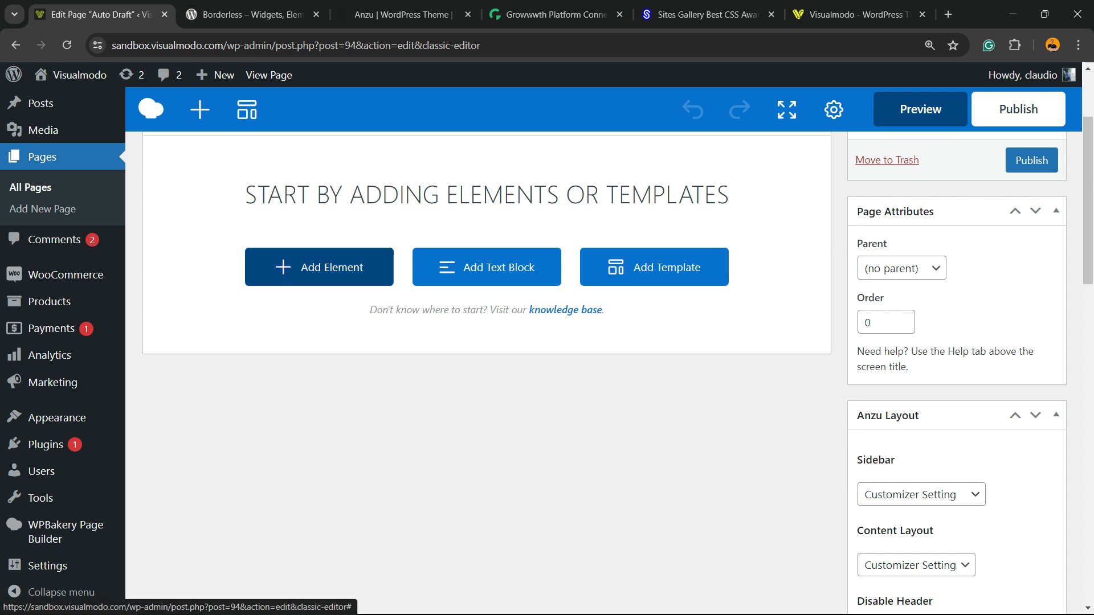
scroll(319, 266, up, 3)
scroll(320, 266, down, 3)
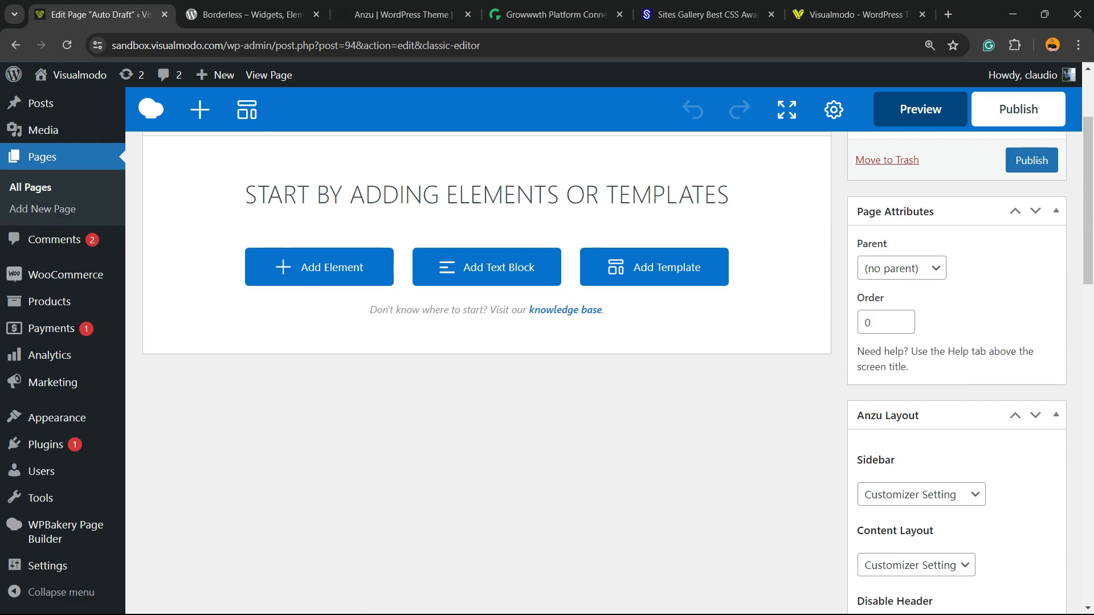
- Add an FAQ element to the page and close its settings dialog
click(307, 263)
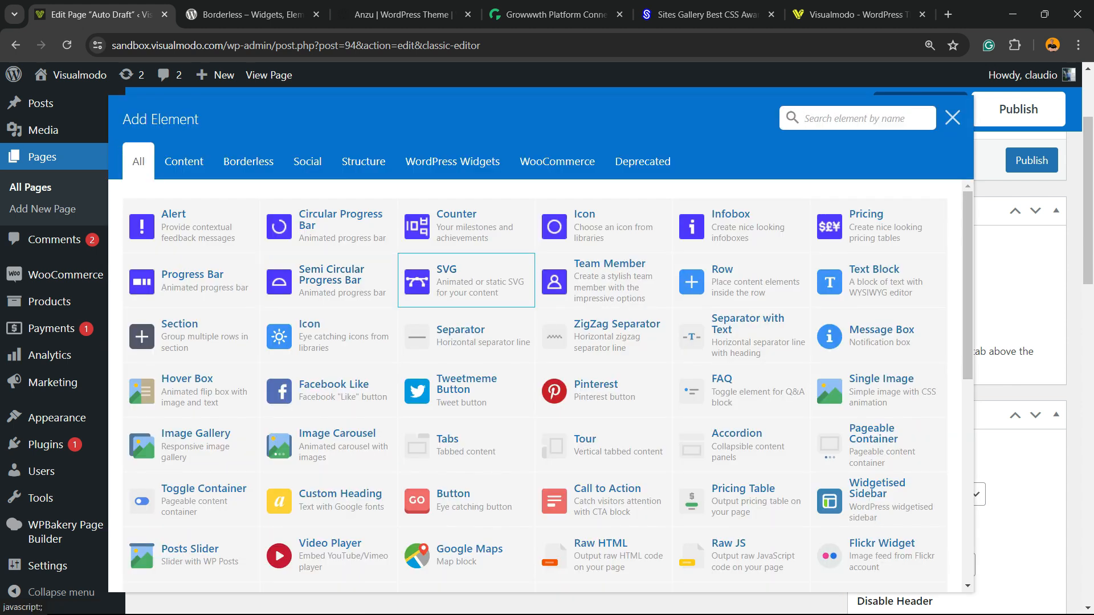
scroll(604, 364, down, 8)
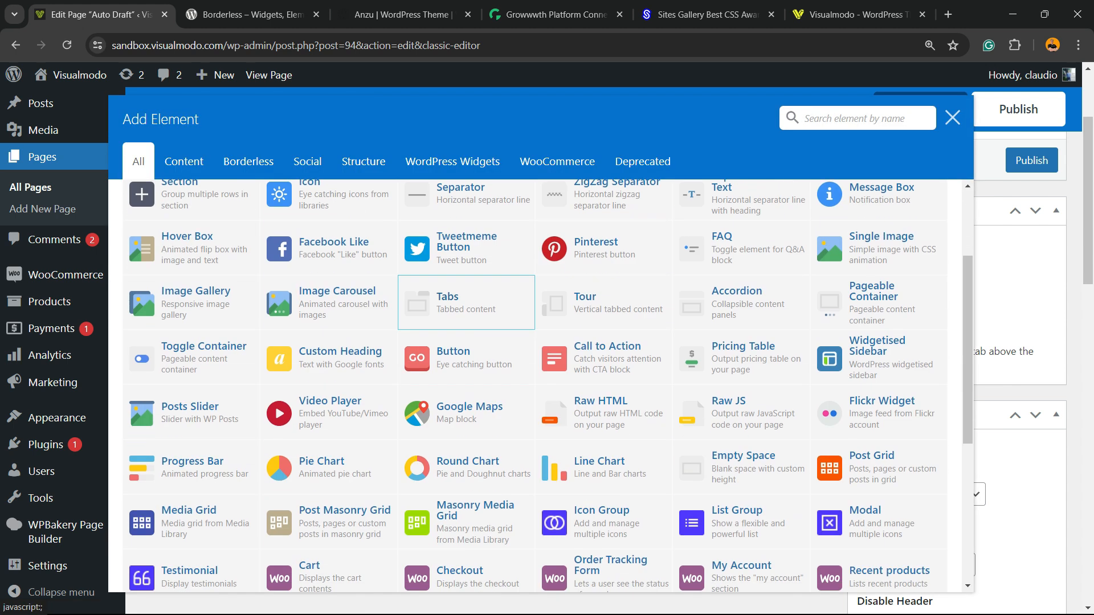
scroll(466, 506, up, 5)
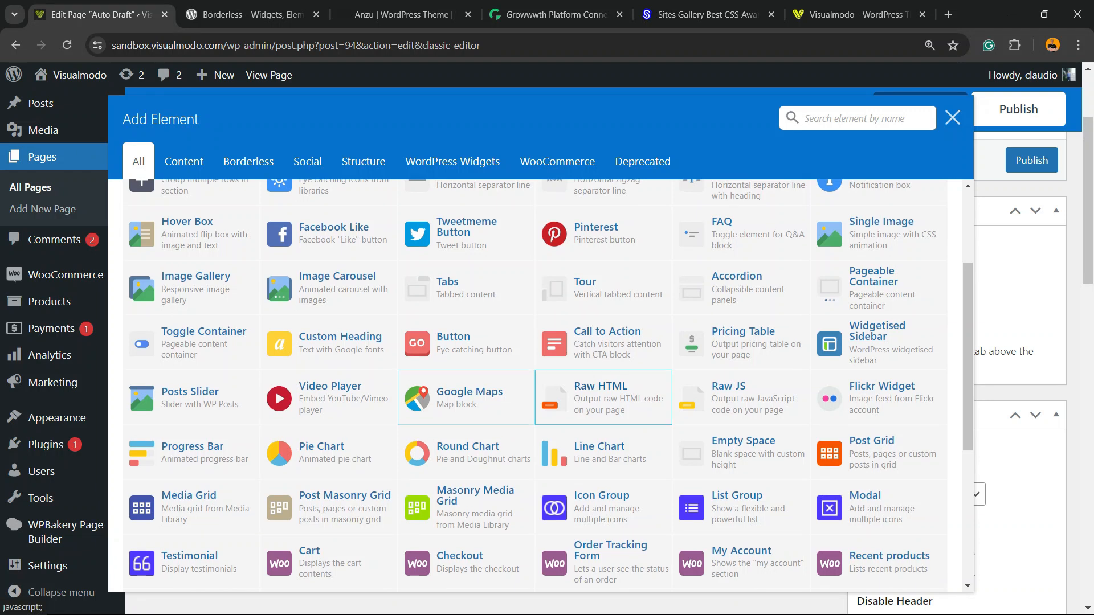
scroll(604, 410, up, 3)
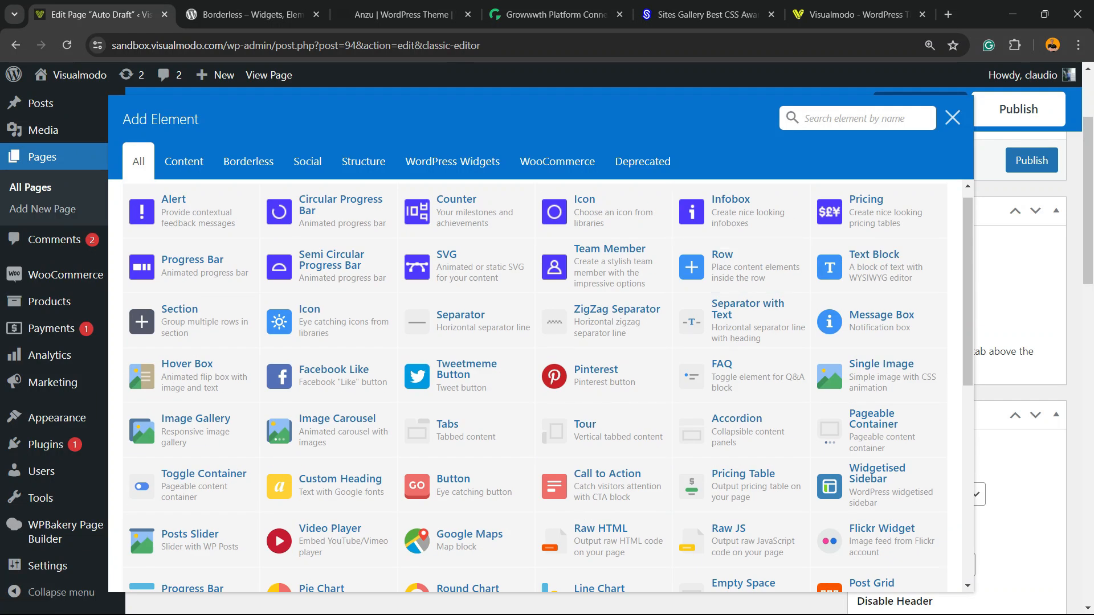
key(ctrl)
key(ctrl)
key(ctrl)
key(ctrl)
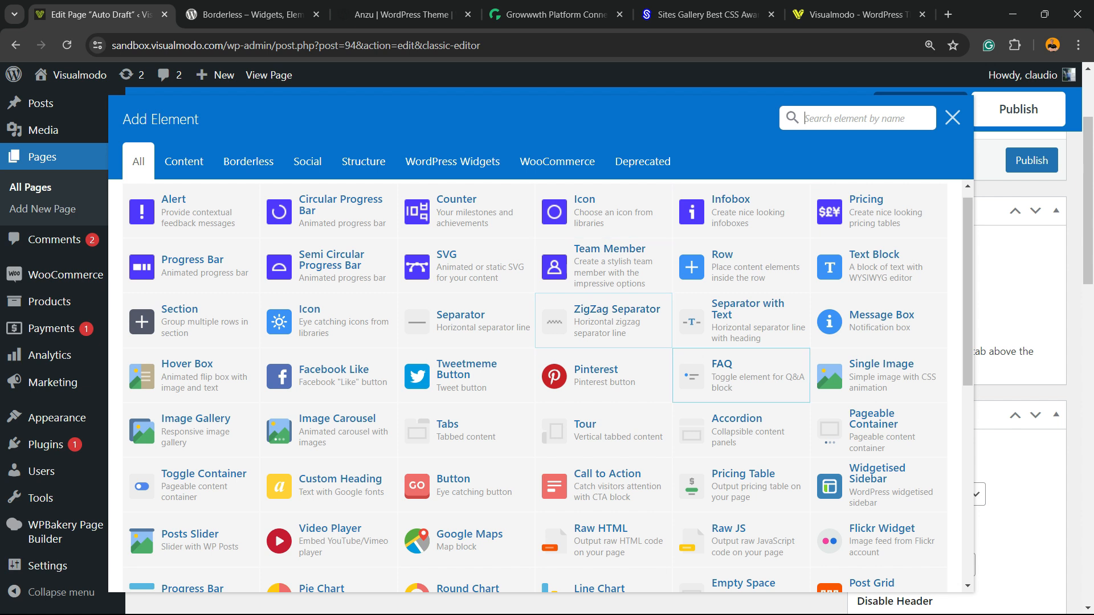
key(ctrl)
key(ctrl)
key(ctrl)
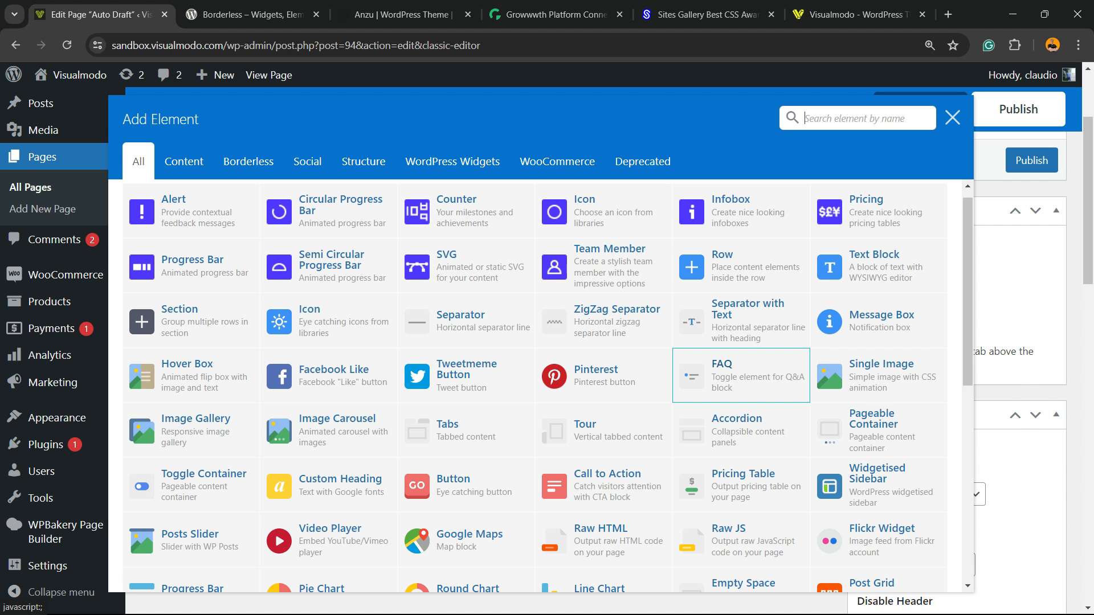
click(729, 368)
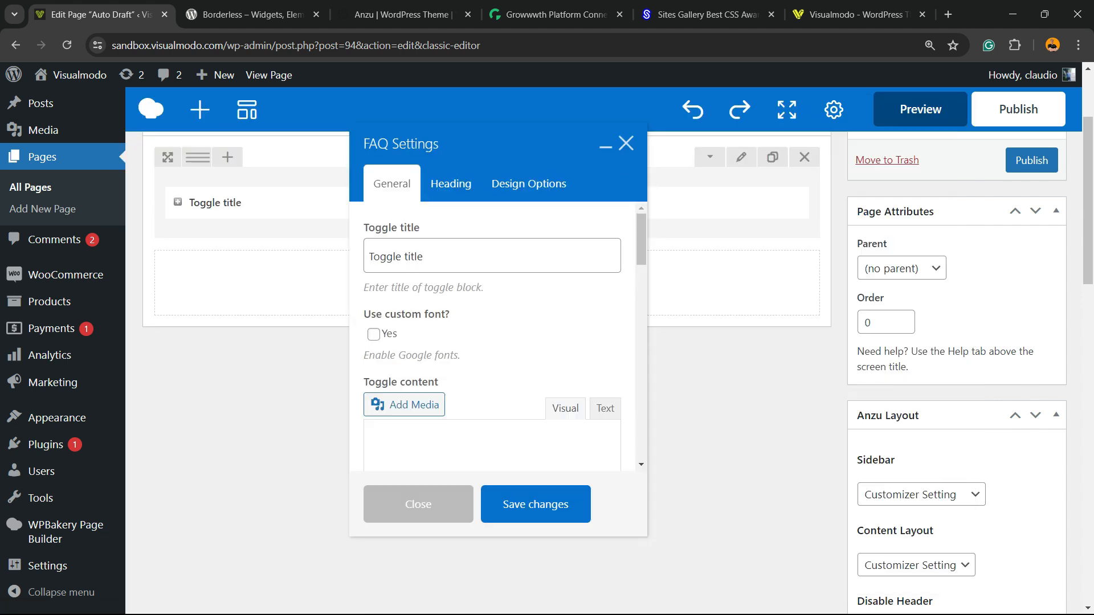
scroll(470, 304, up, 2)
click(626, 143)
scroll(626, 143, up, 3)
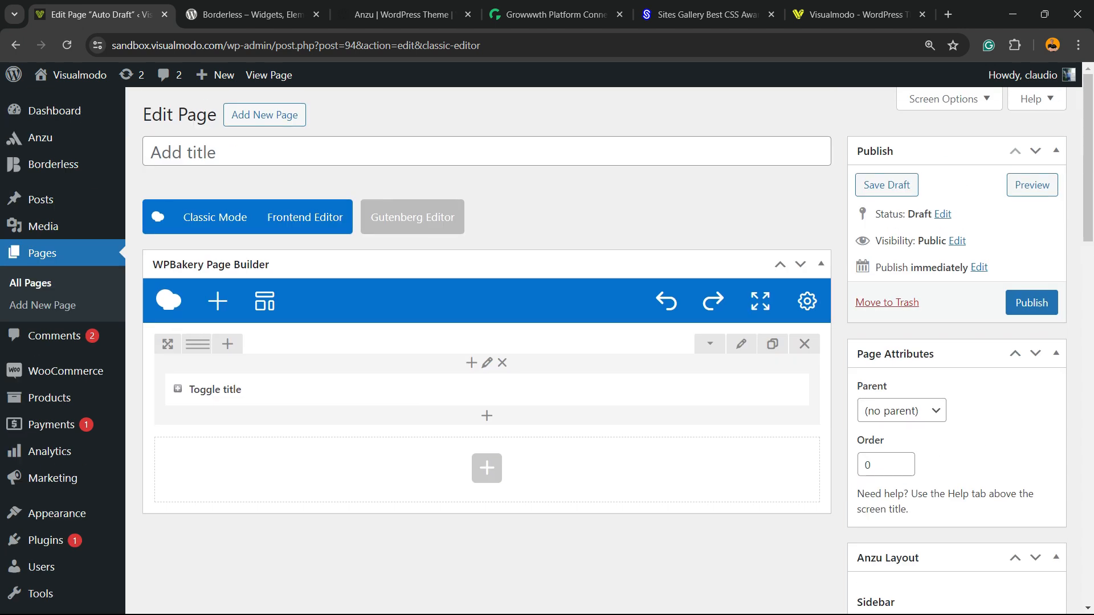
- Open a preview of the draft page in a new tab
click(1032, 185)
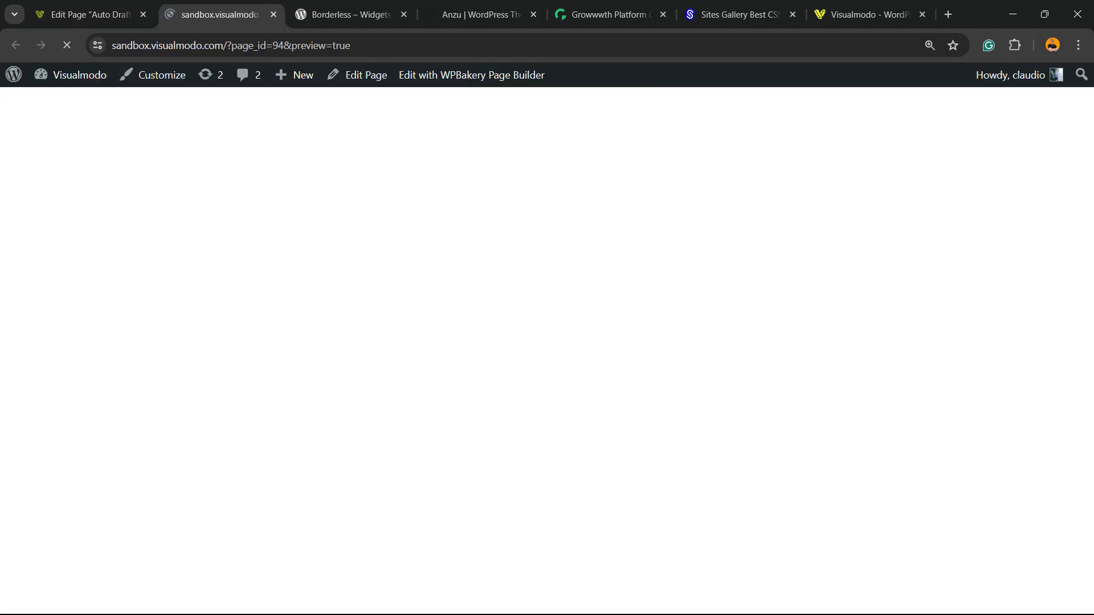
click(83, 15)
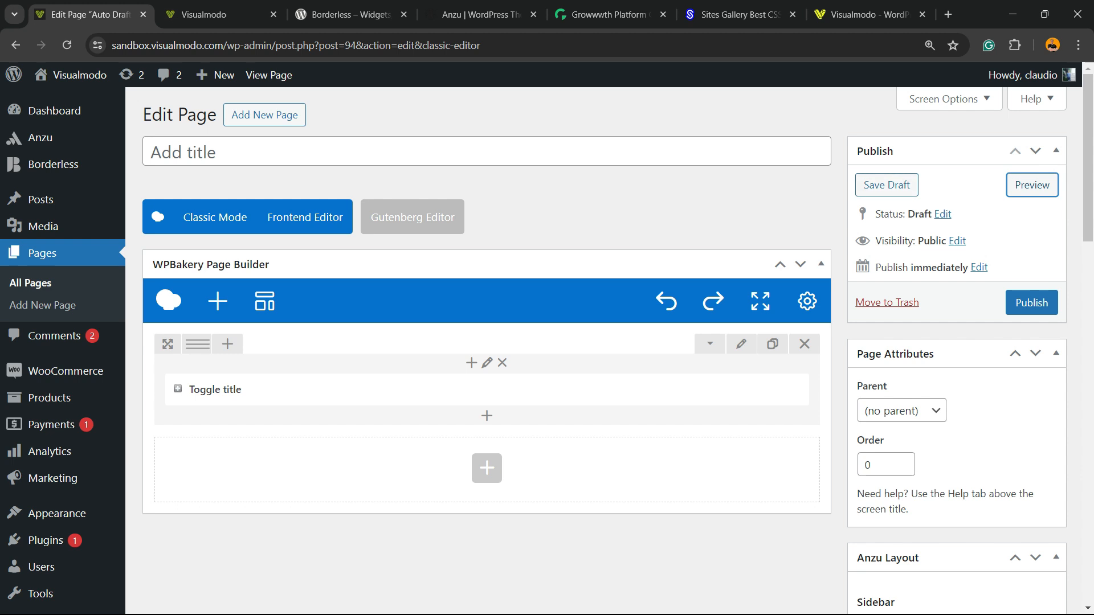
click(1032, 184)
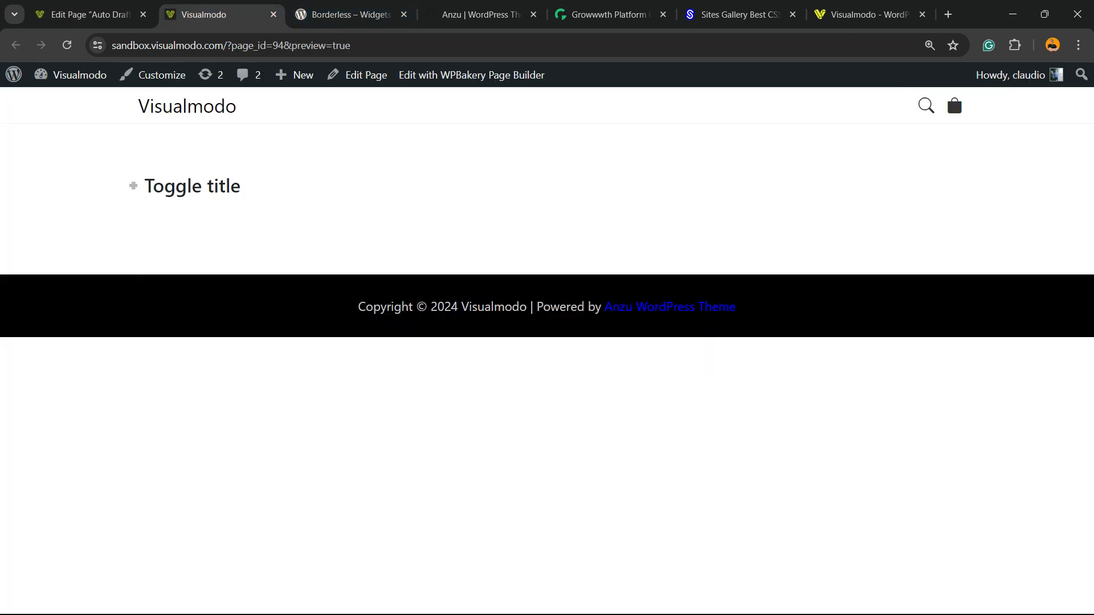
- Try the FAQ toggle in the preview and return to the editor tab
click(192, 186)
click(192, 186)
click(192, 186)
click(192, 187)
click(192, 186)
click(192, 186)
click(192, 186)
click(192, 187)
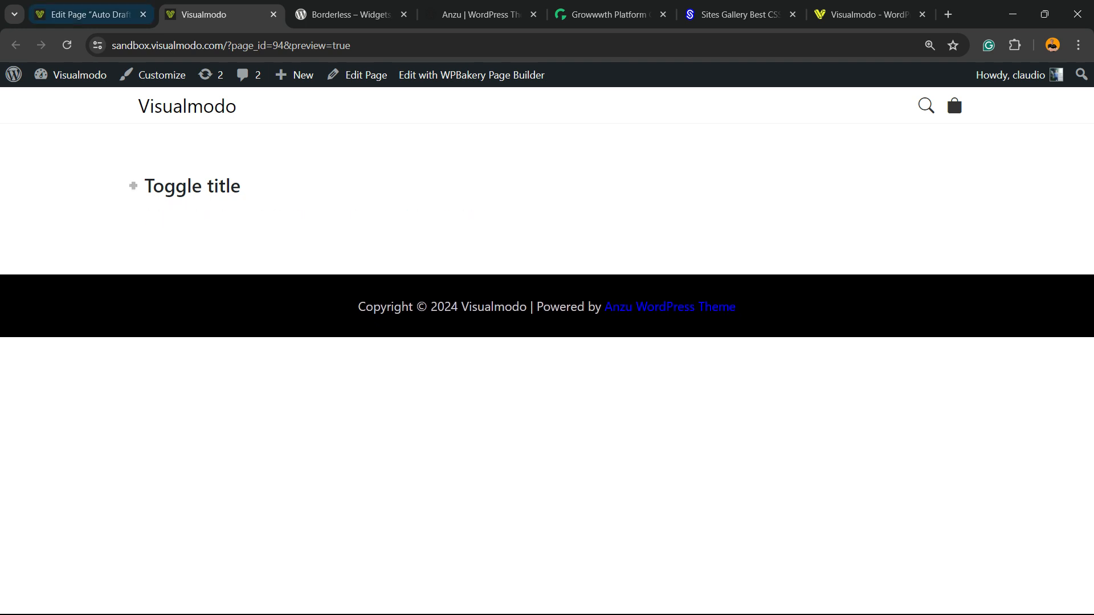
click(91, 14)
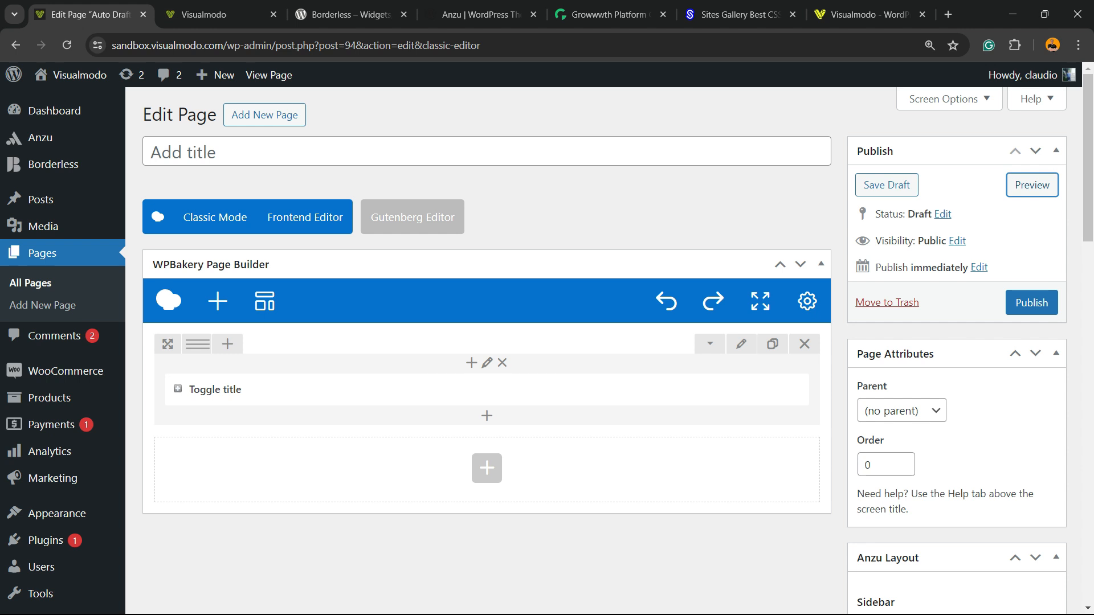
- Add a ZigZag Separator in a new row and delete that row again
click(487, 468)
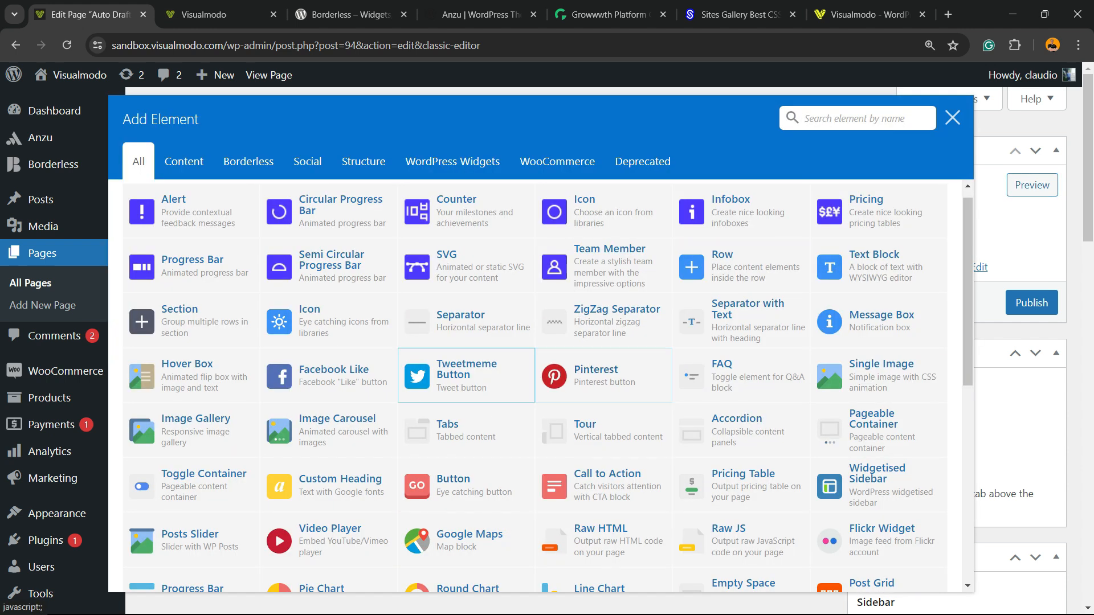
click(604, 320)
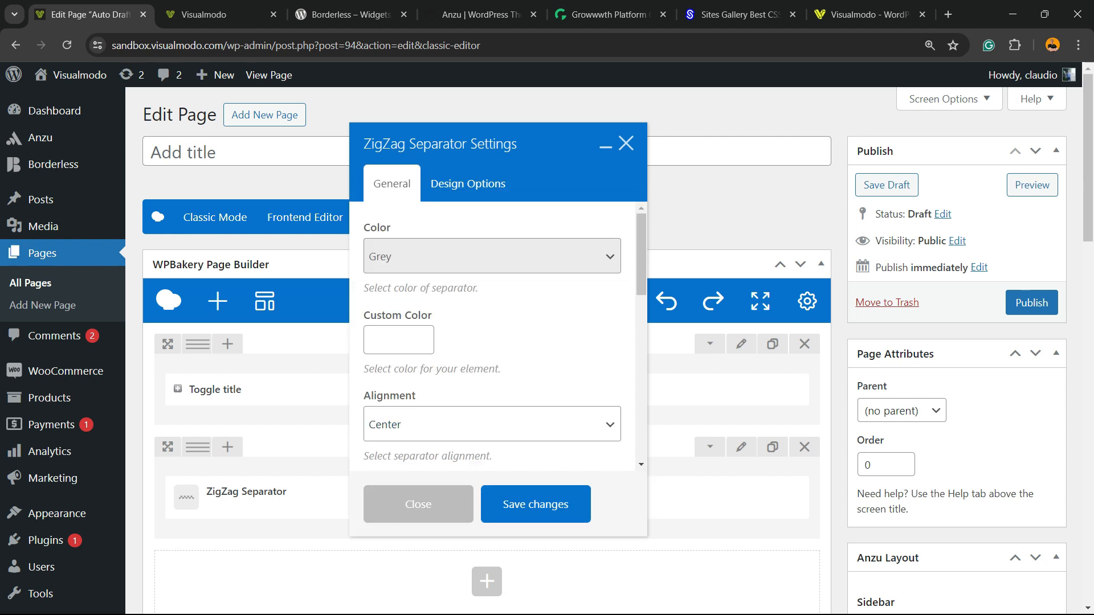
click(418, 505)
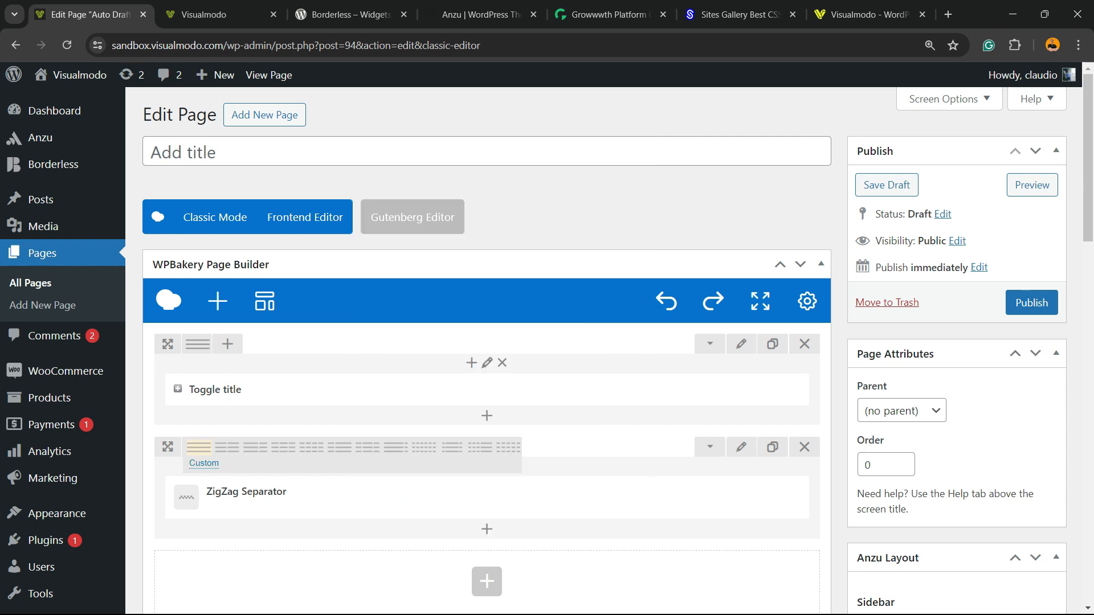
drag(168, 344, 227, 330)
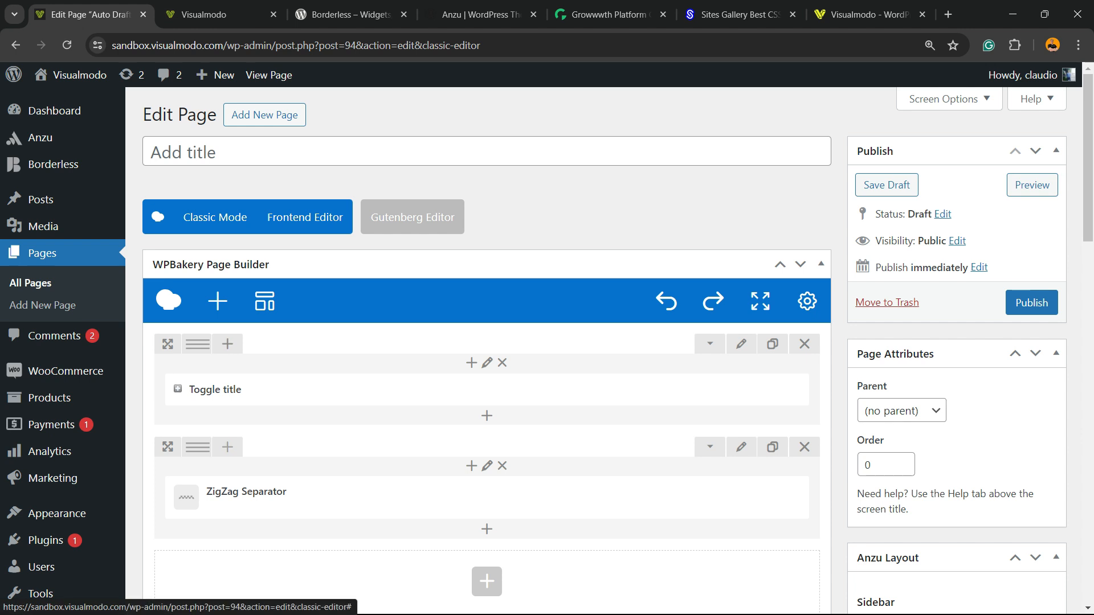
mouse_move(413, 498)
mouse_down()
mouse_move(485, 501)
mouse_move(500, 386)
mouse_move(422, 524)
mouse_move(422, 501)
mouse_up()
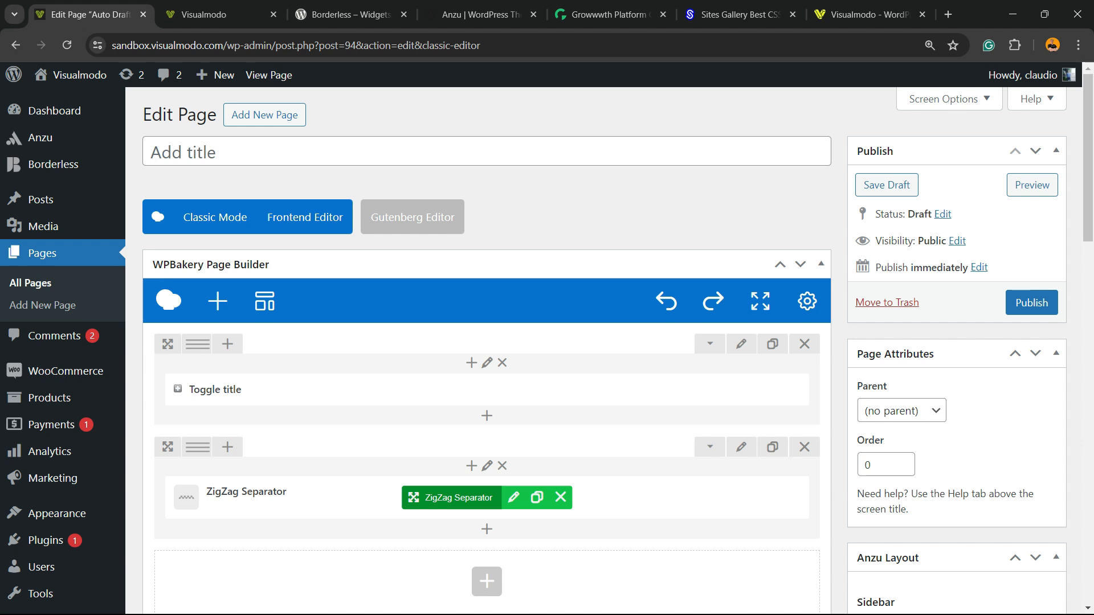
mouse_move(450, 498)
mouse_down()
mouse_move(547, 464)
mouse_move(455, 391)
mouse_move(465, 448)
mouse_move(434, 544)
mouse_move(439, 501)
mouse_up()
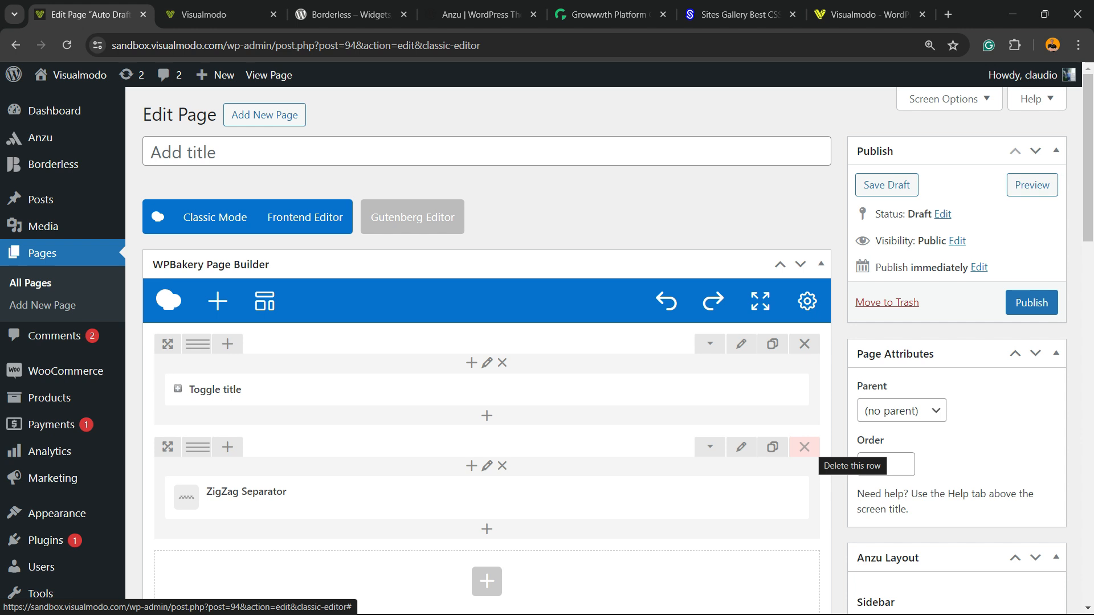
click(804, 447)
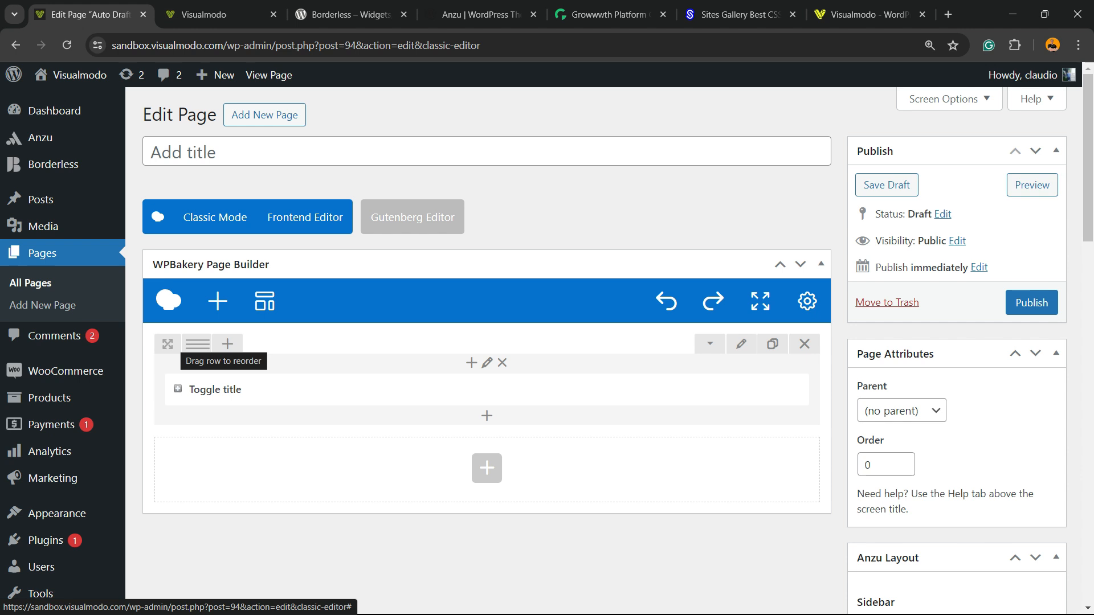
- Split the FAQ row into two 1/2 + 1/2 columns and move the FAQ element into the right column
drag(198, 347, 198, 344)
mouse_move(199, 343)
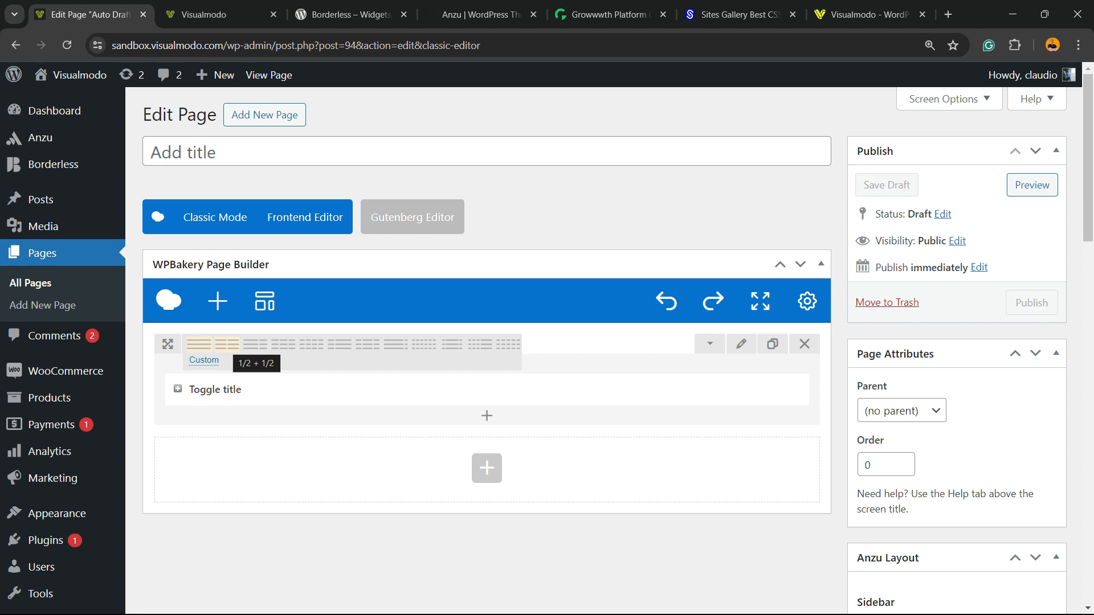
click(226, 344)
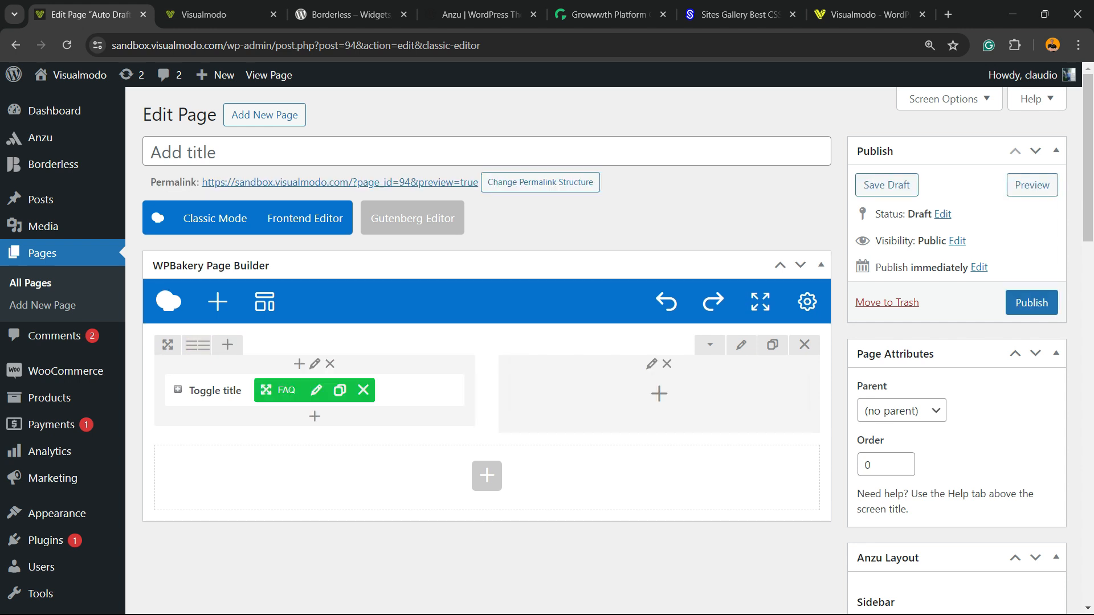
mouse_move(328, 390)
drag(266, 389, 613, 390)
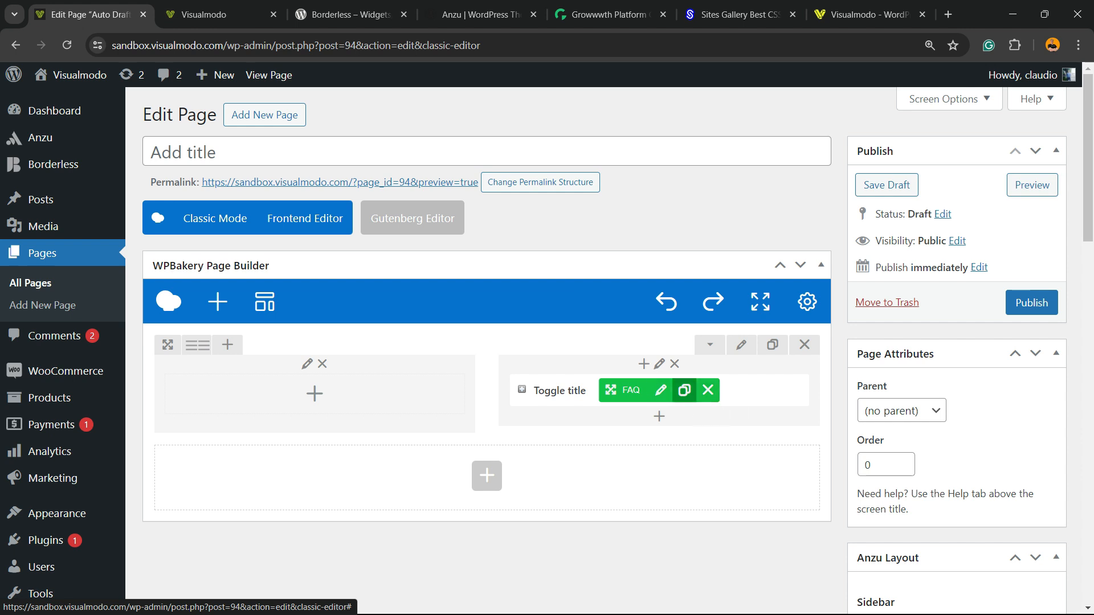
- Duplicate the FAQ toggle three times in the right column
click(684, 390)
click(684, 390)
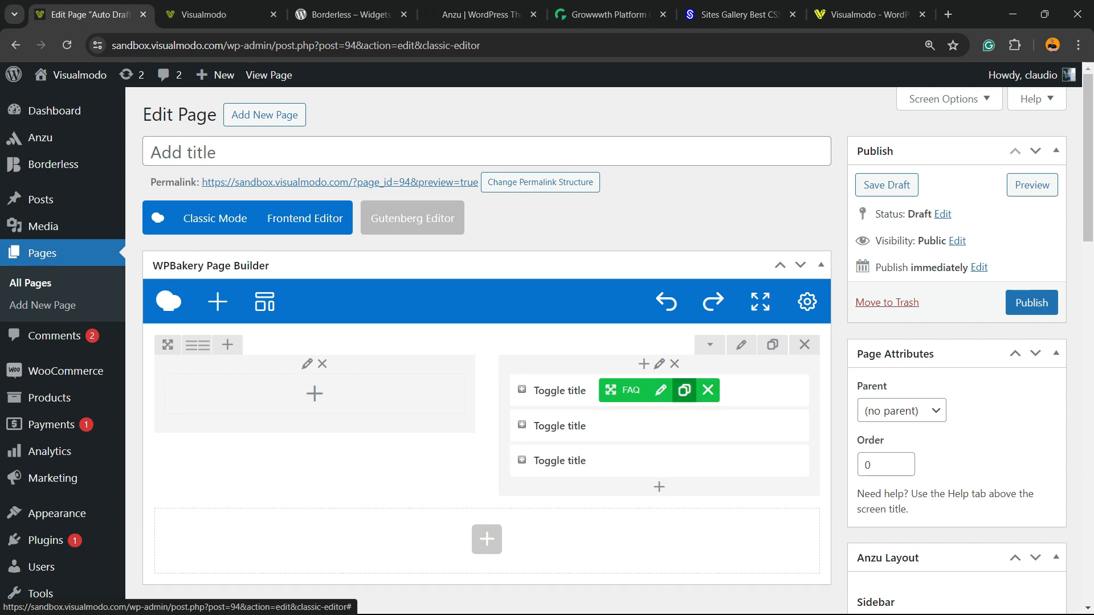
click(684, 390)
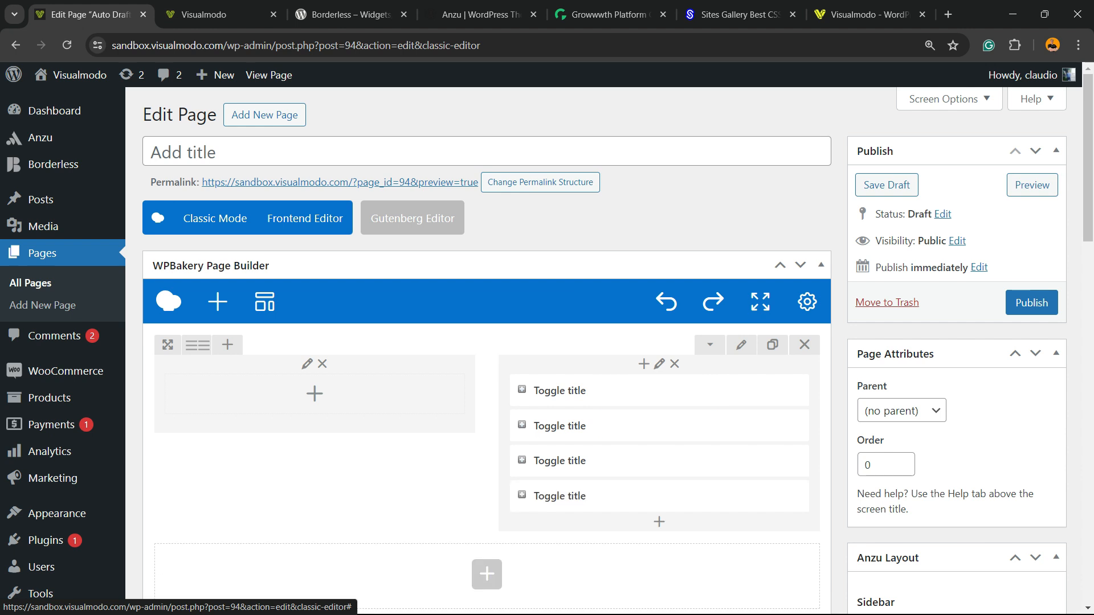
- Move one FAQ toggle into the empty left column and remove the extra copy there
drag(564, 396, 297, 390)
click(340, 390)
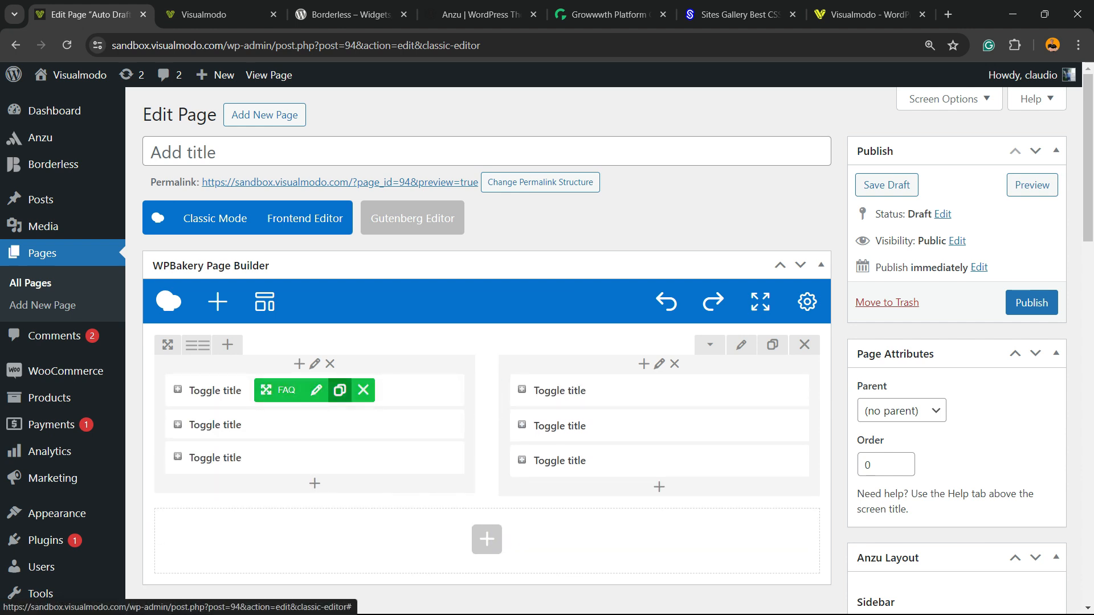
click(363, 390)
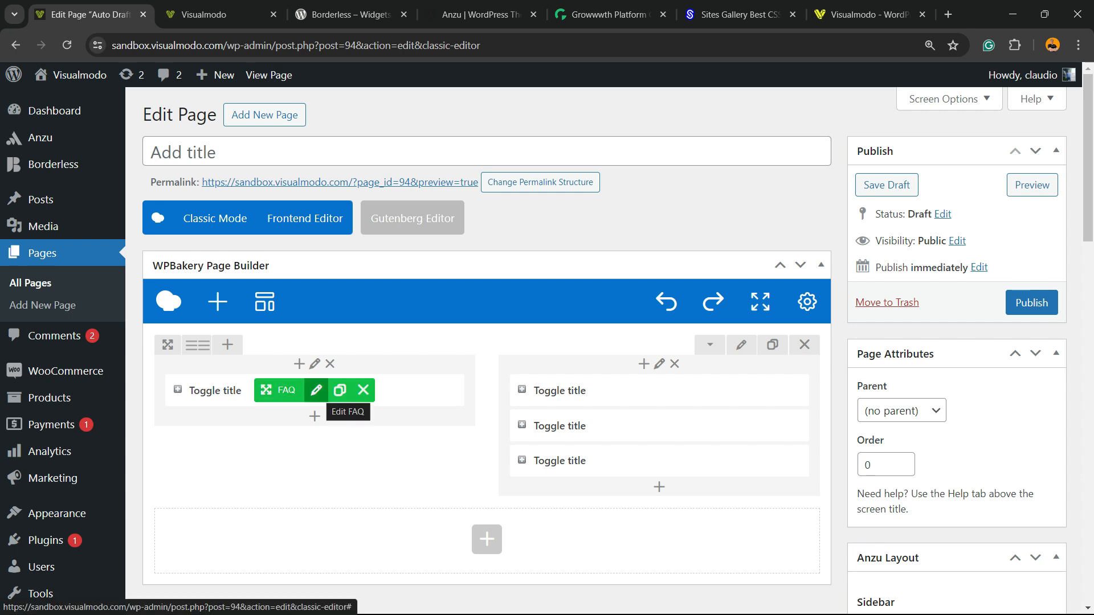
- Open the left FAQ toggle's settings and enable the custom font option
click(316, 390)
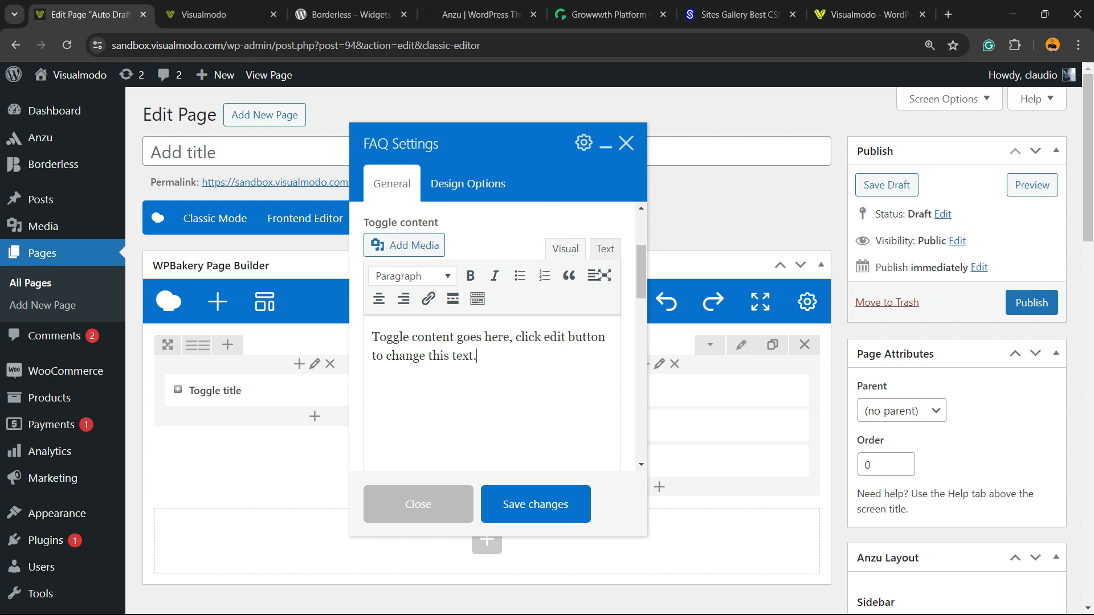
triple_click(423, 256)
click(424, 257)
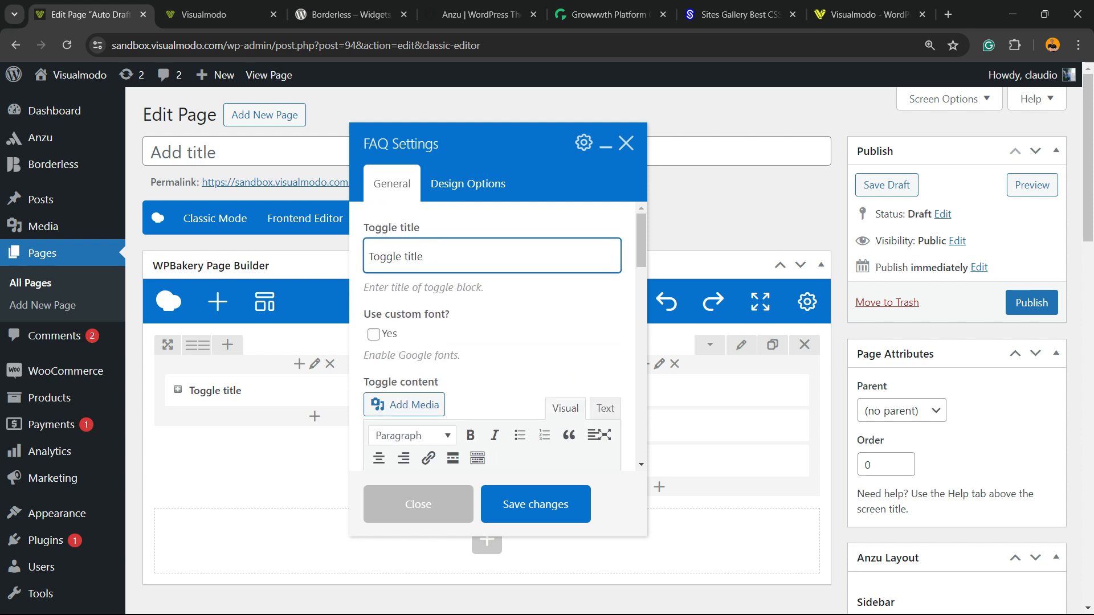
click(373, 334)
- Append the text "ergfwerfgewrf erfqw" to the toggle content
scroll(493, 337, down, 2)
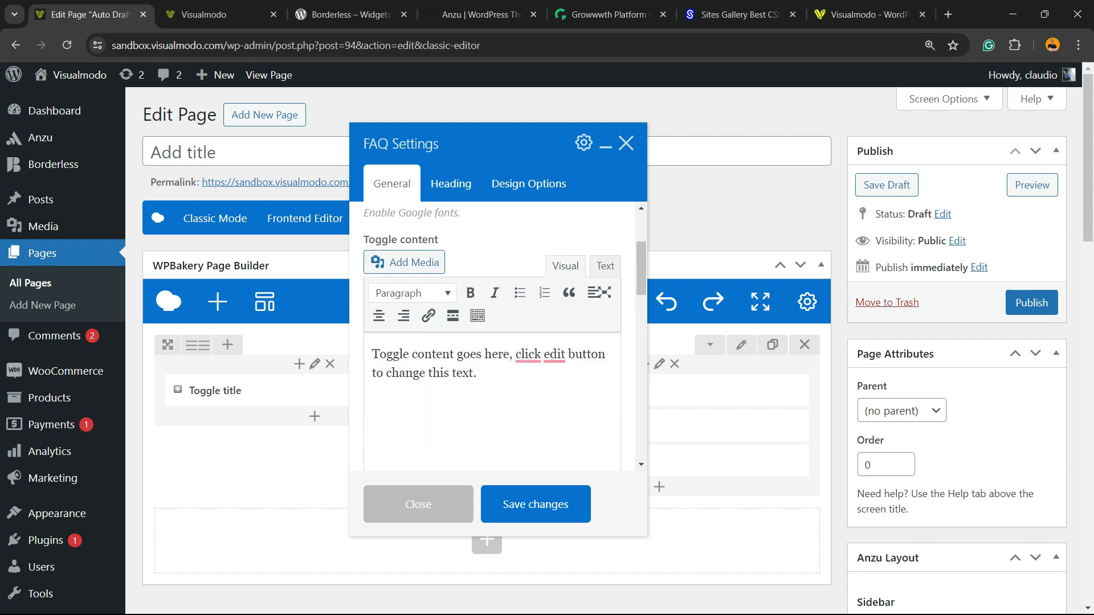
text(ergfwerfgewrf erfqw)
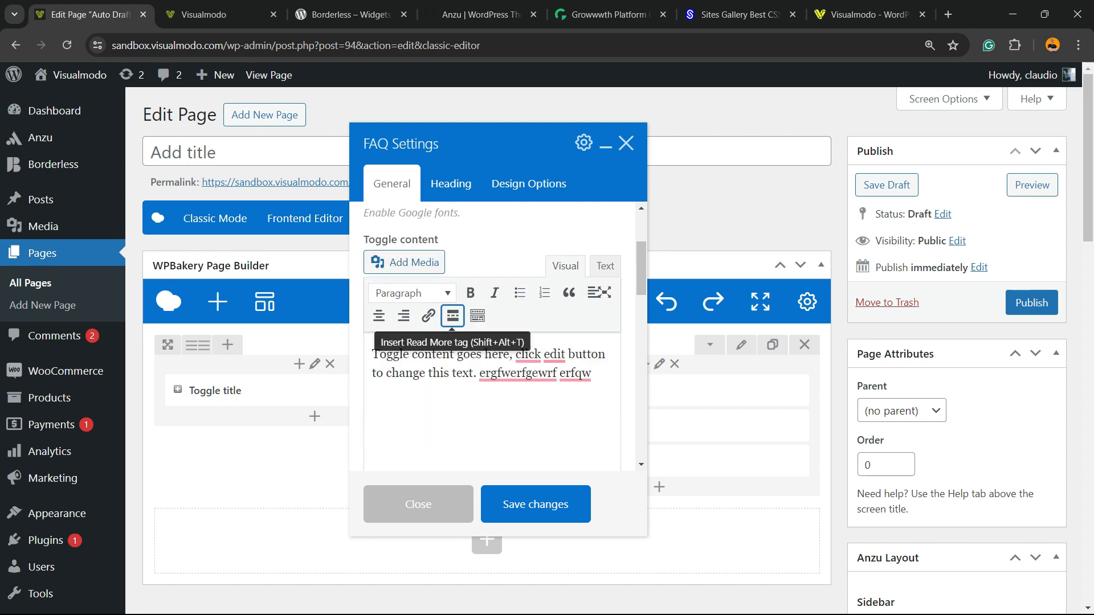
- Make the word "goes" in the toggle content bold
triple_click(483, 354)
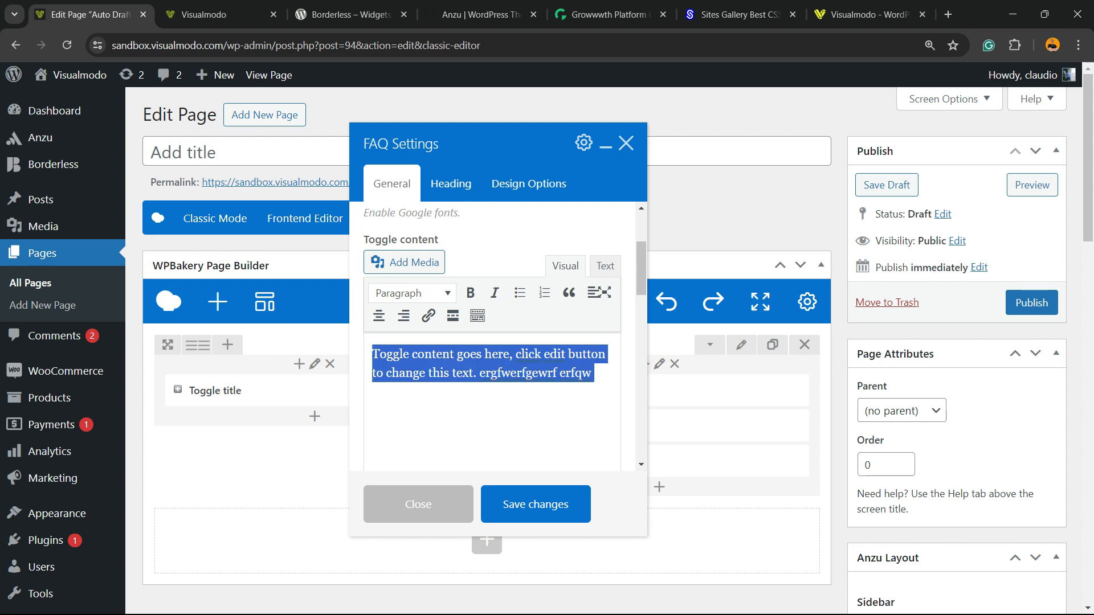
double_click(471, 354)
click(470, 293)
click(507, 354)
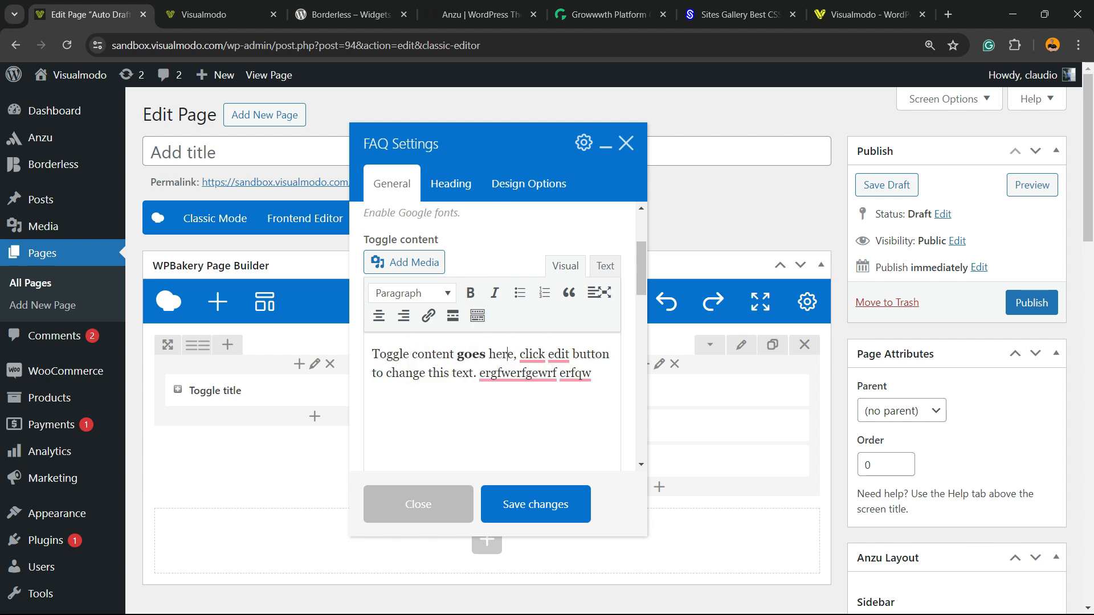
- Color the word "change" in the toggle content magenta using the text color palette
double_click(406, 373)
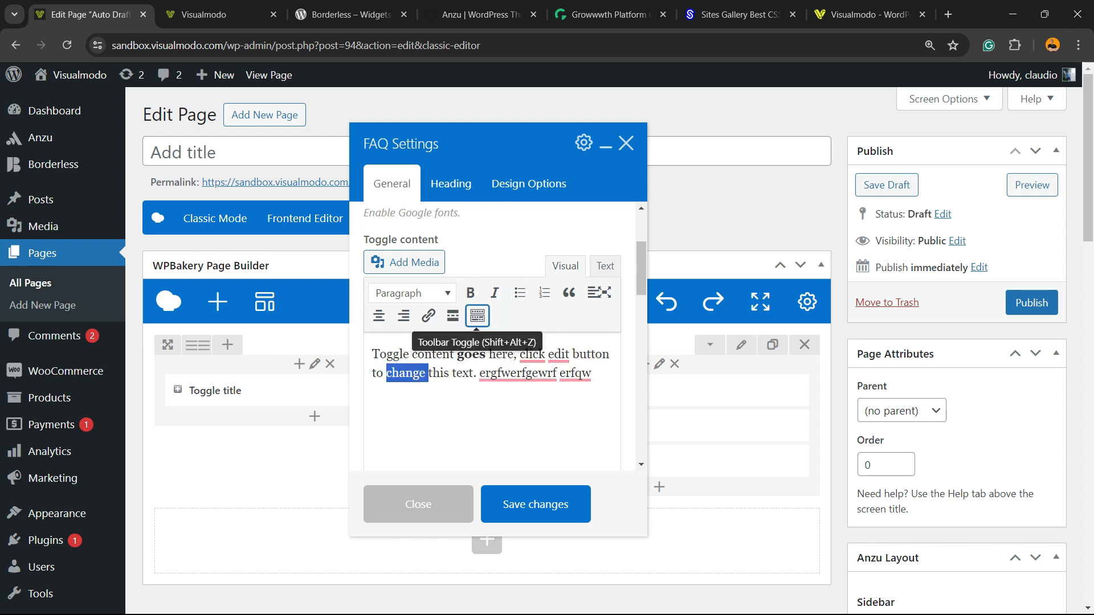
click(477, 315)
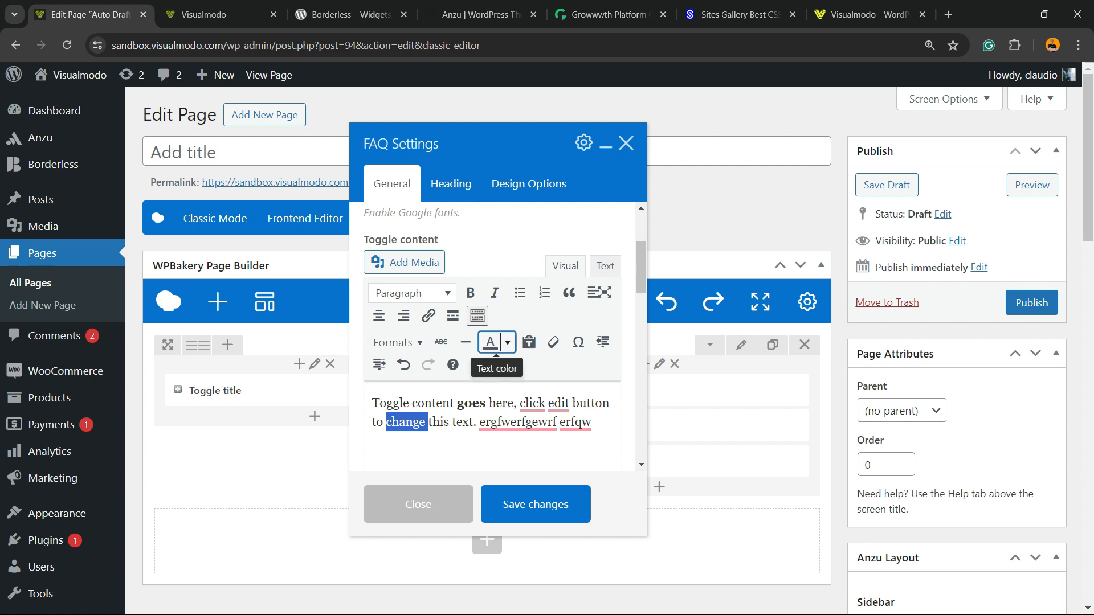
click(507, 341)
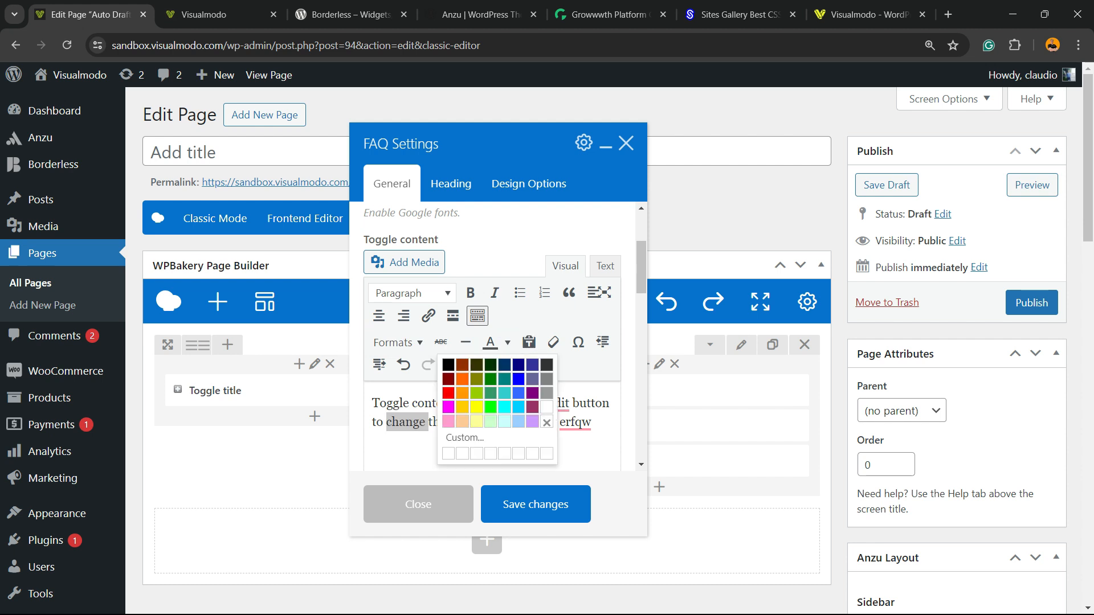
click(444, 405)
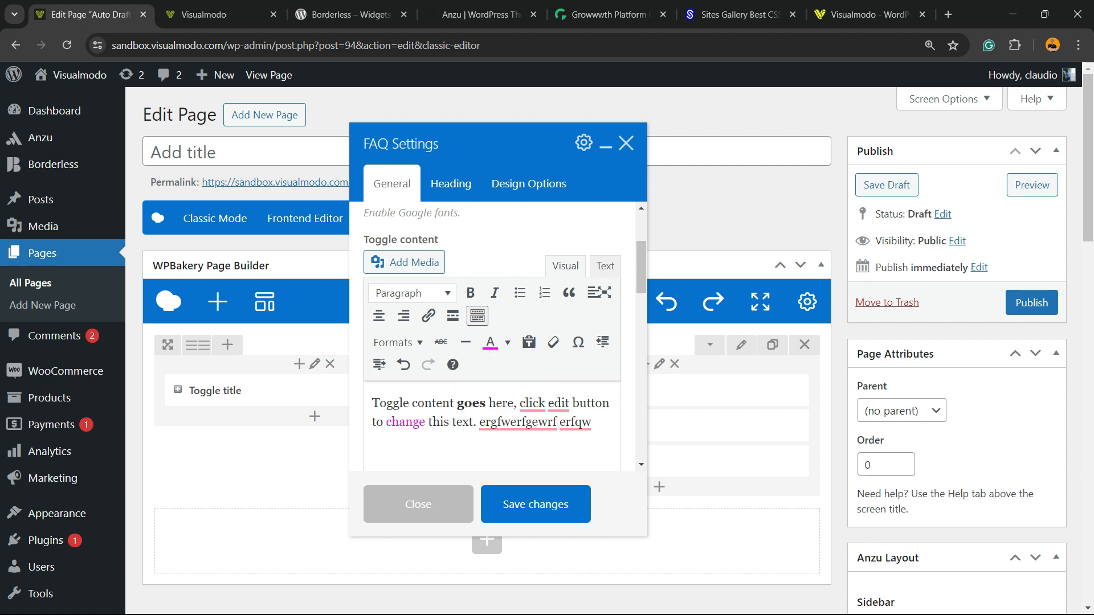
- Set the toggle style to Round
scroll(492, 342, down, 4)
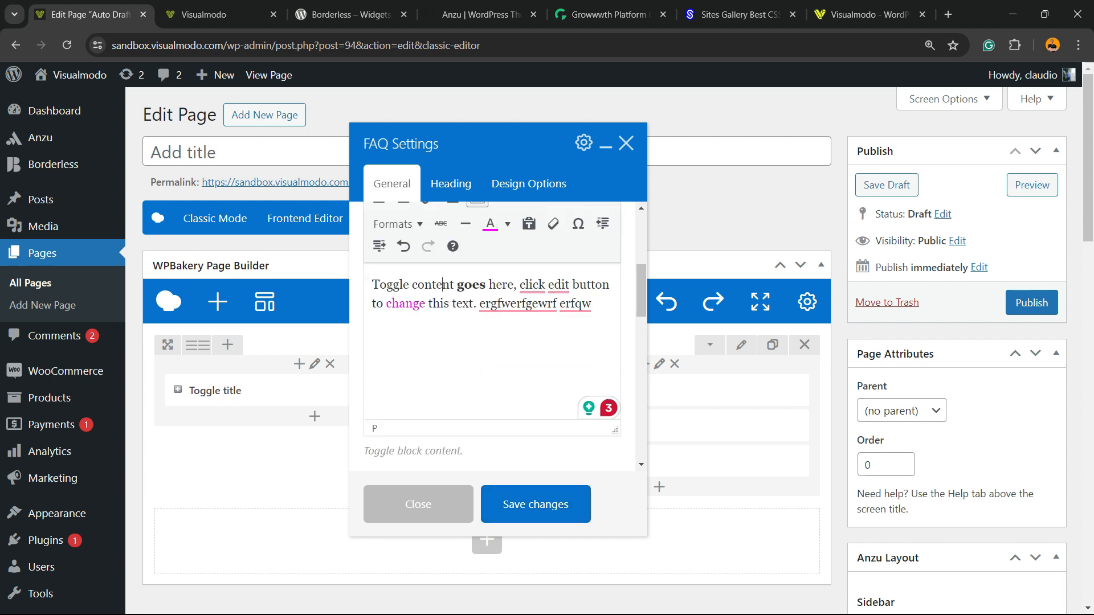
click(492, 340)
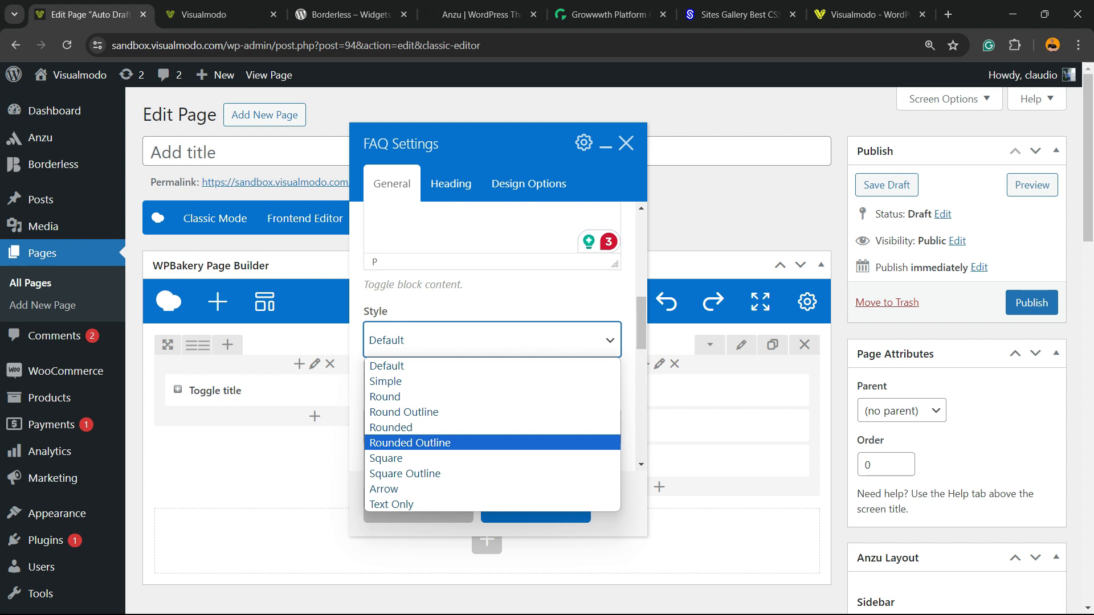
click(421, 397)
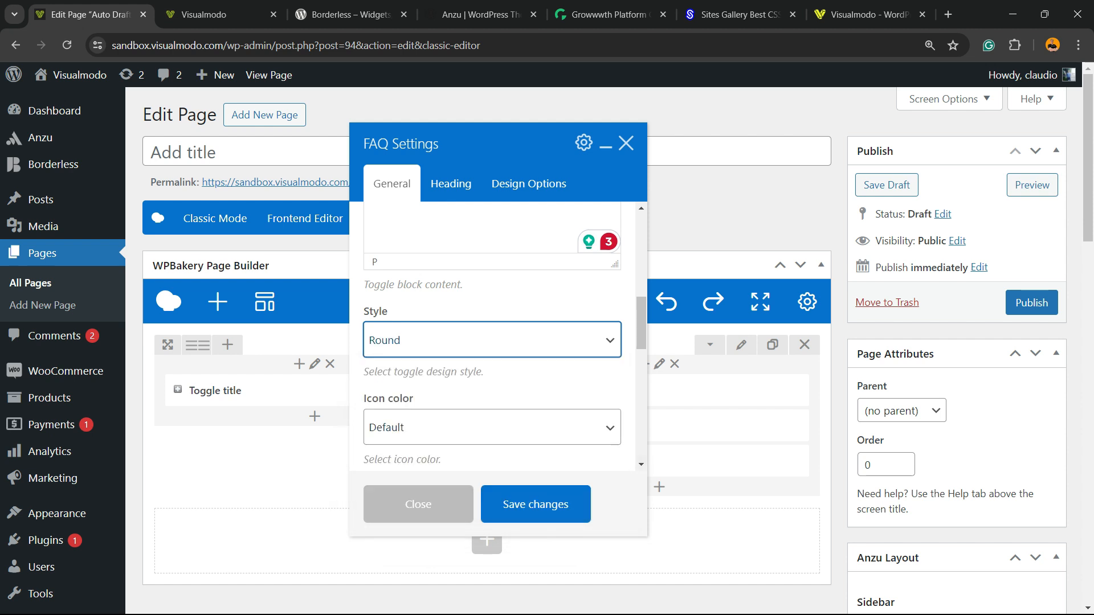
- Set the toggle icon color to Blue
scroll(492, 342, down, 3)
click(376, 285)
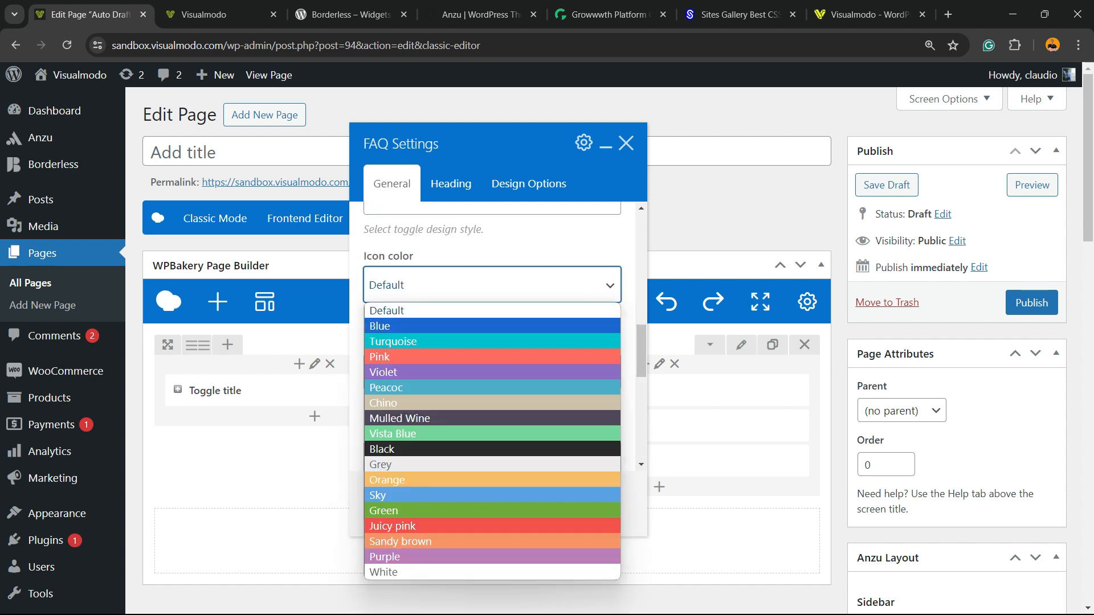
click(399, 326)
- Set the toggle size to Large and its default state to Open
click(422, 372)
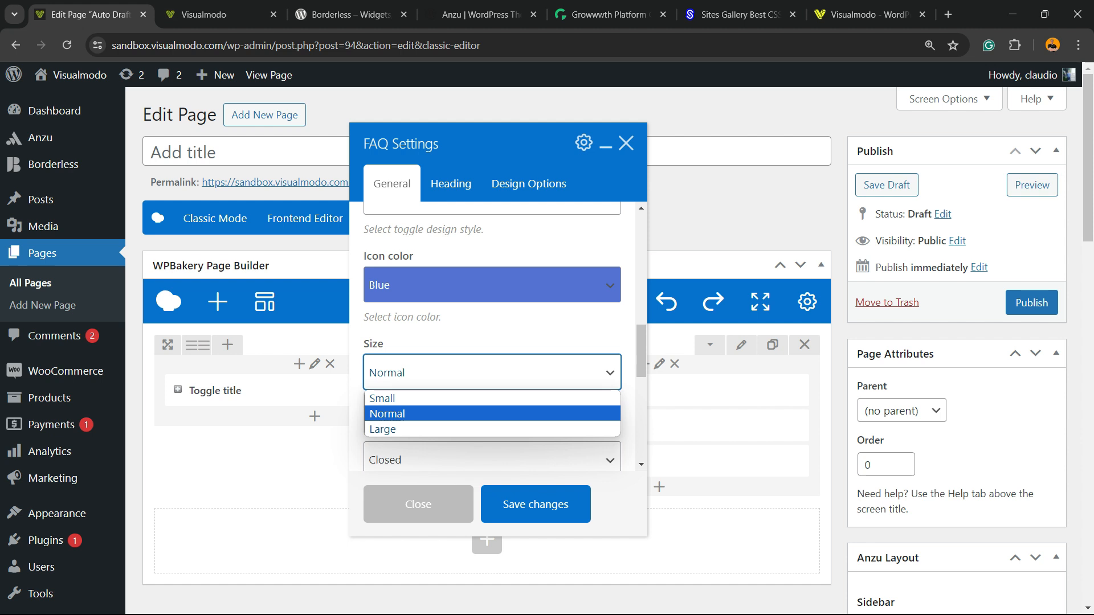
click(399, 429)
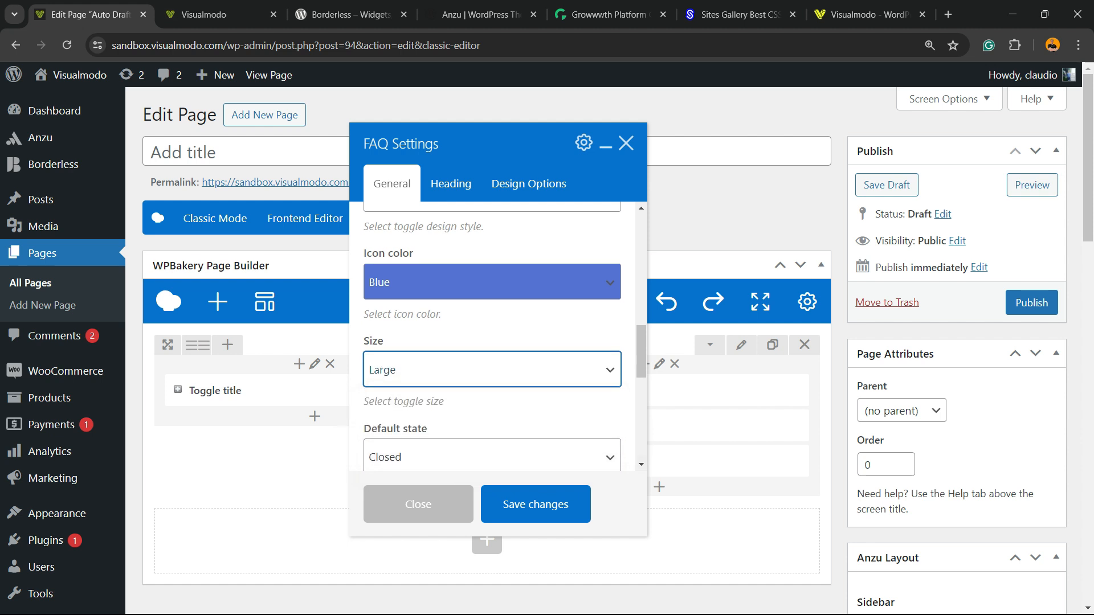
scroll(493, 336, down, 3)
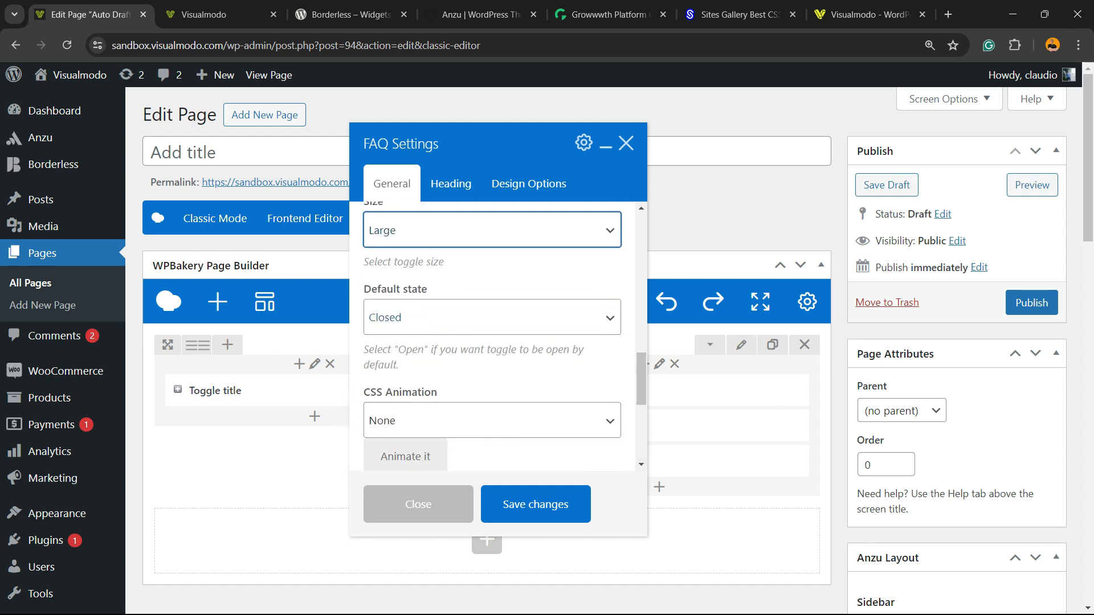
click(444, 317)
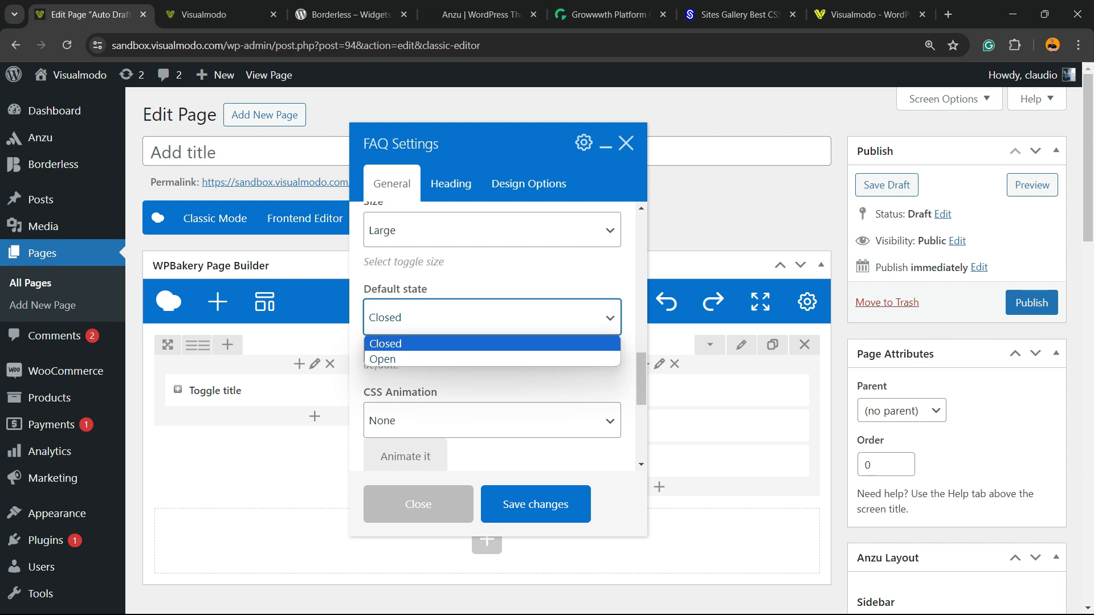
click(444, 344)
- Set the CSS Animation of the toggle to bounceIn
scroll(493, 336, down, 3)
click(492, 278)
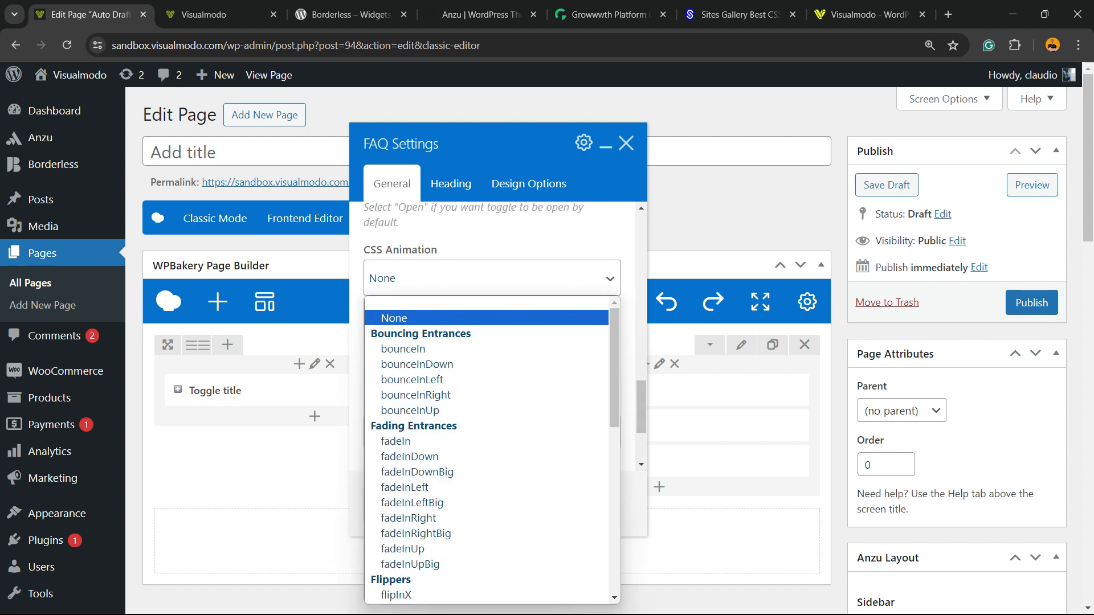
click(403, 349)
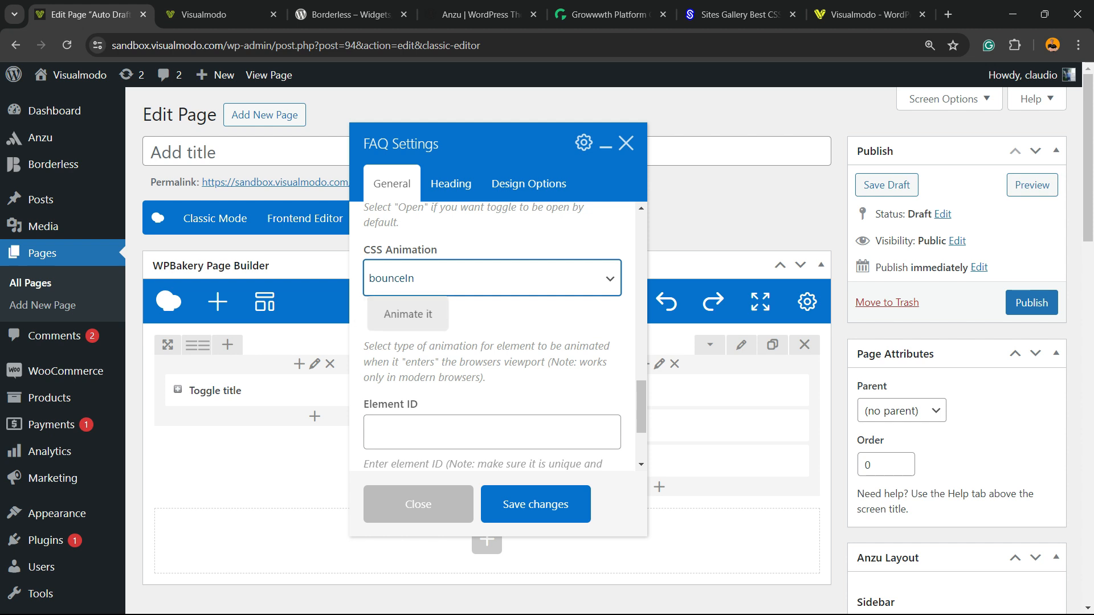
- Save the changes to the FAQ settings
scroll(493, 336, down, 2)
scroll(492, 336, down, 1)
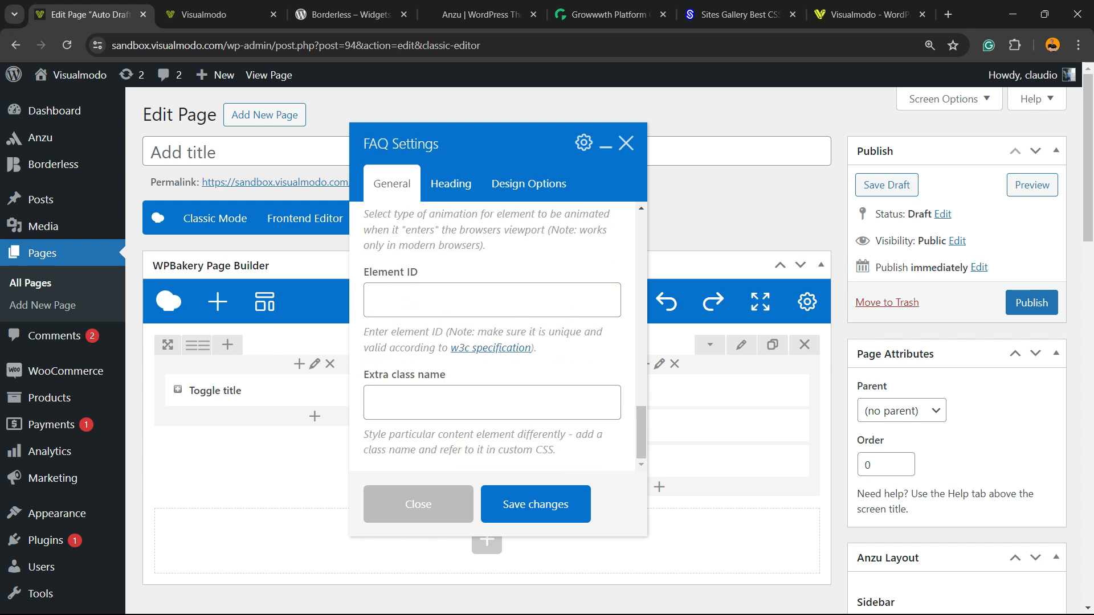
triple_click(404, 375)
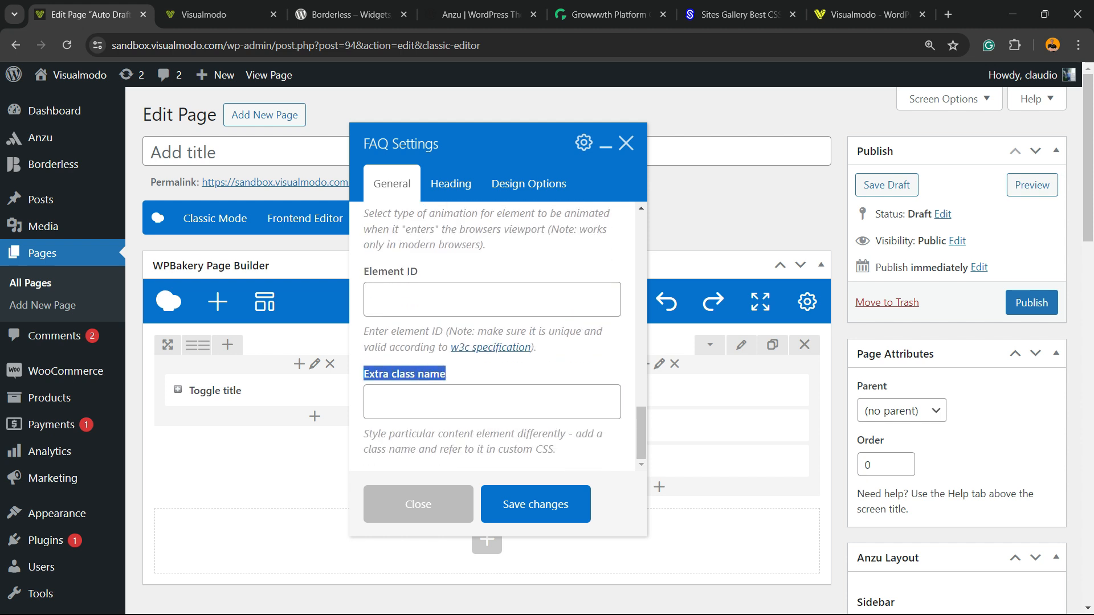
click(536, 504)
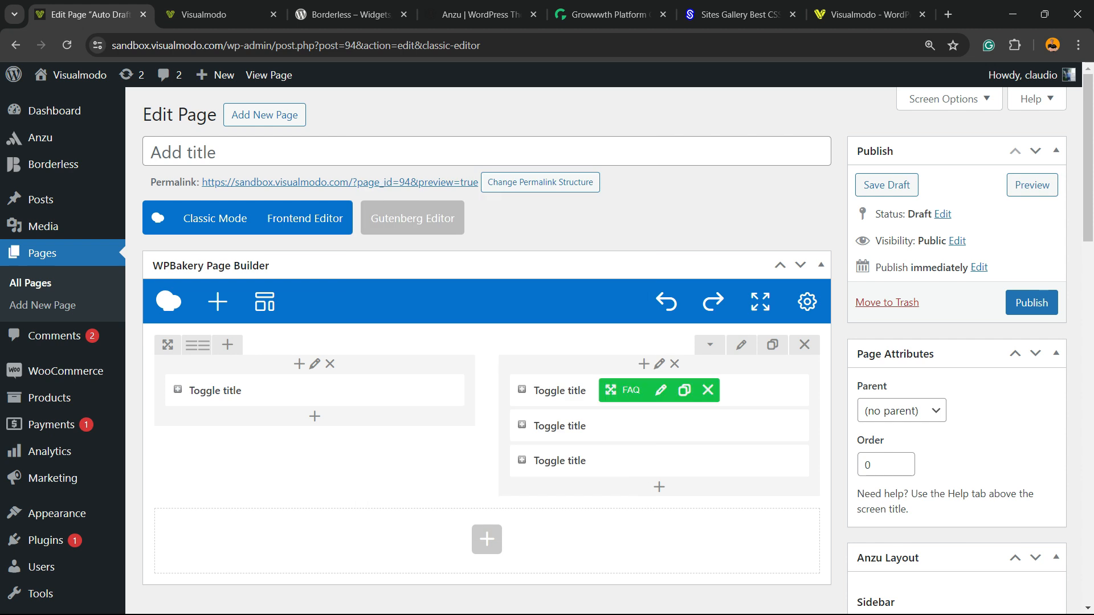
- Preview the draft page and return to the editor tab
click(1032, 185)
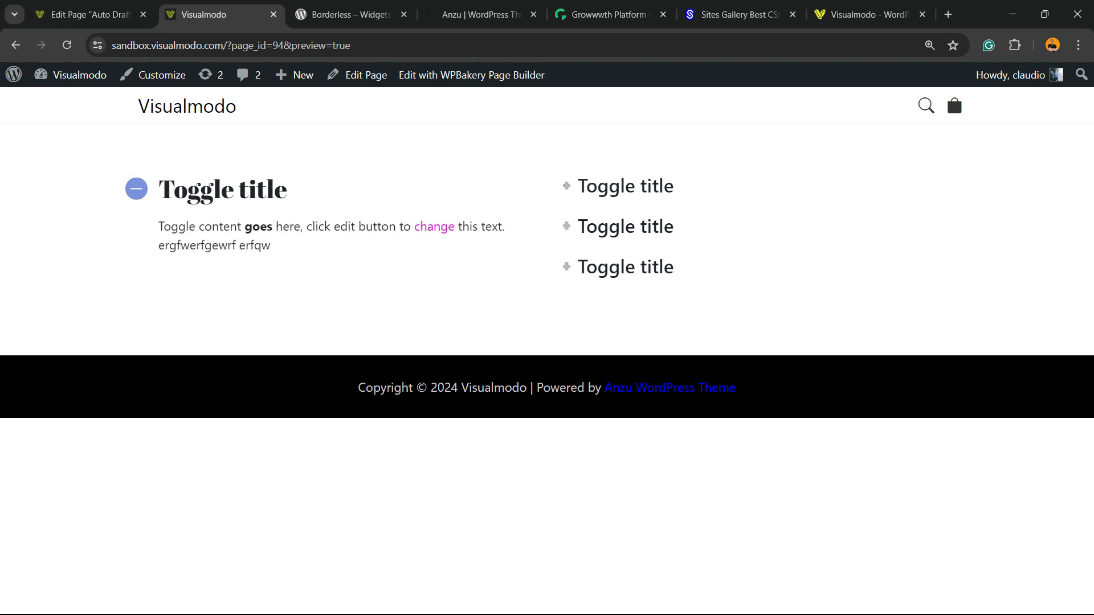
click(91, 14)
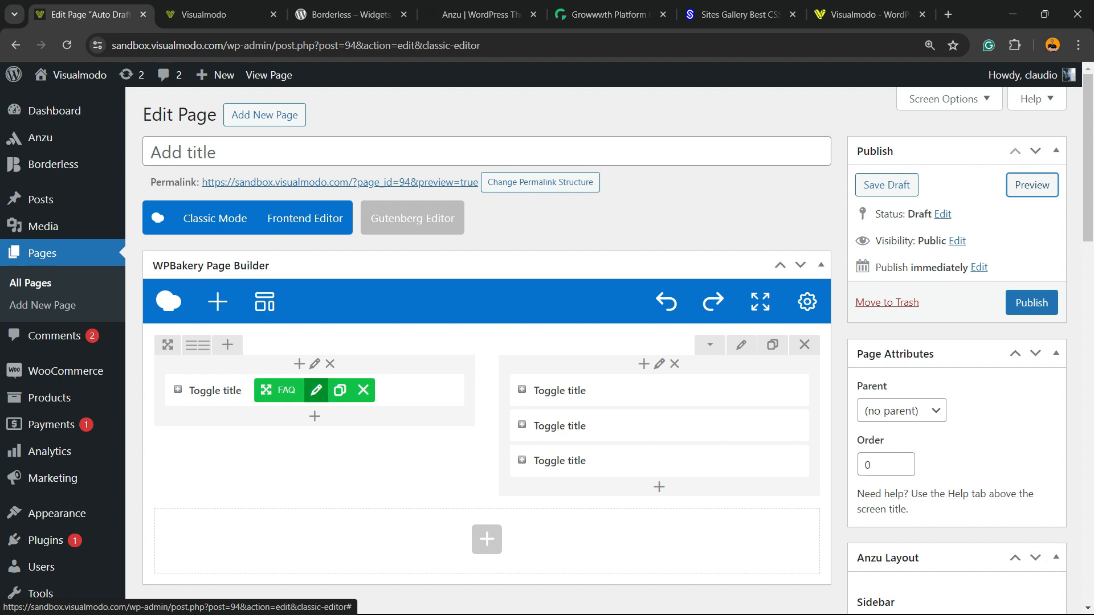
- Set the left toggle's heading to h2, left aligned, in Abril Fatface 400 regular, and save the FAQ settings
click(316, 390)
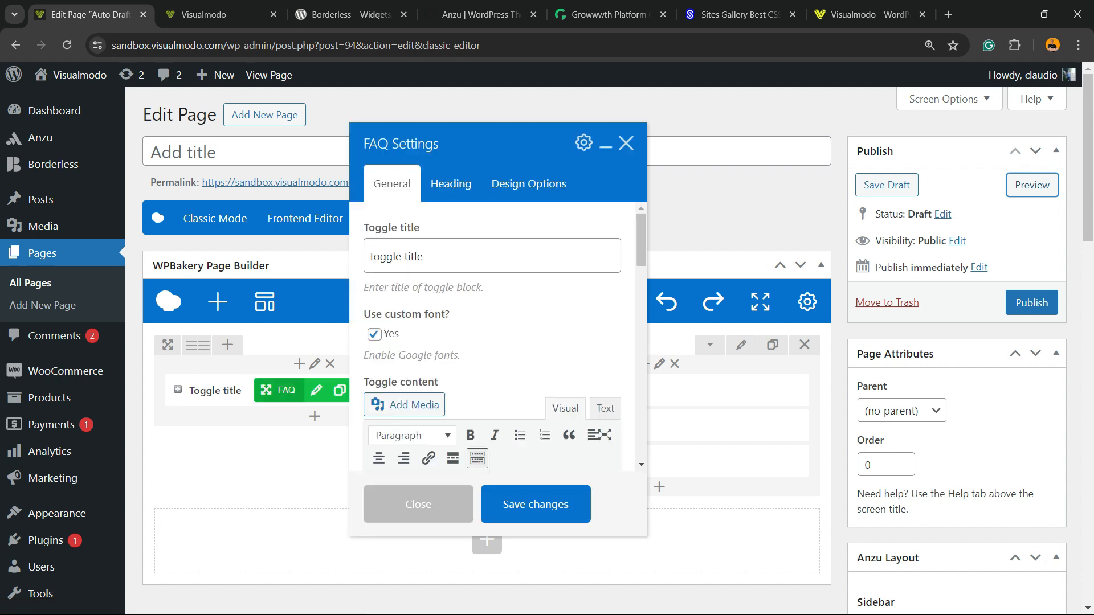
scroll(490, 371, down, 3)
scroll(440, 275, up, 4)
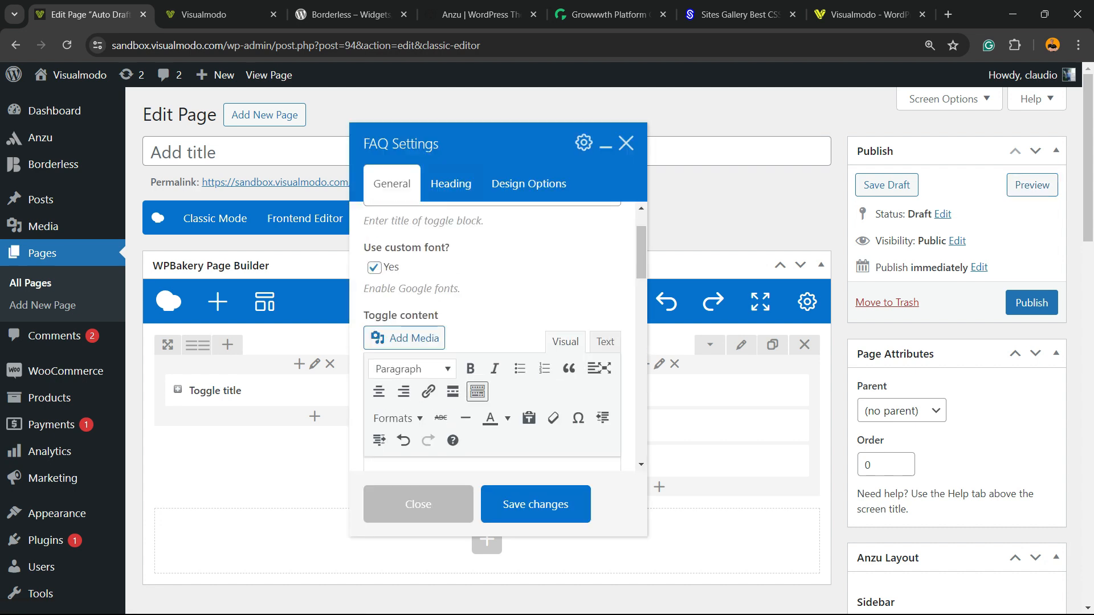
triple_click(405, 314)
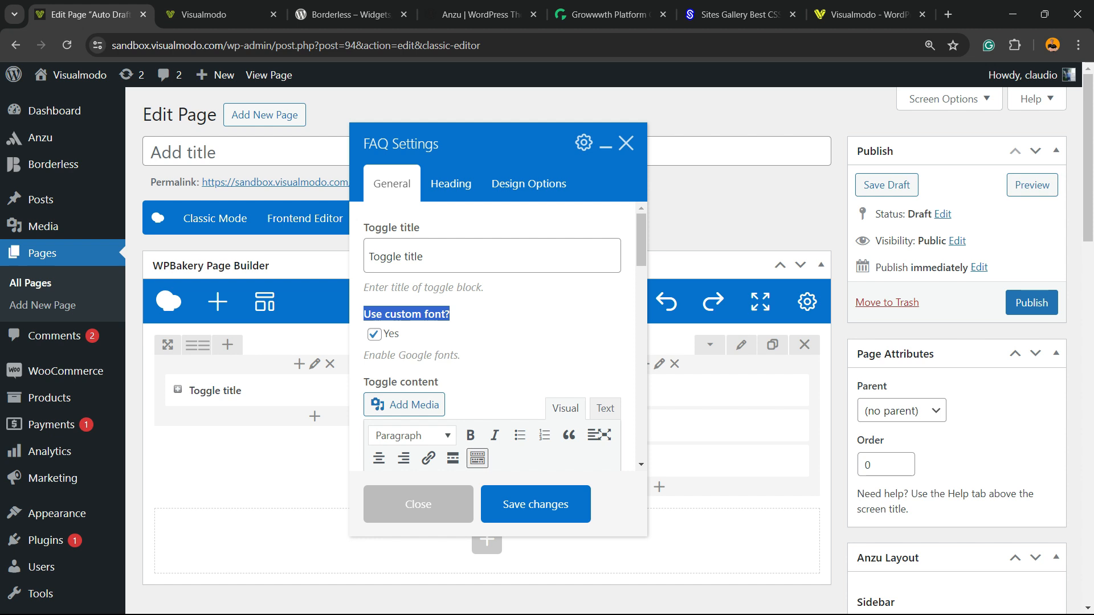
key(super)
key(super)
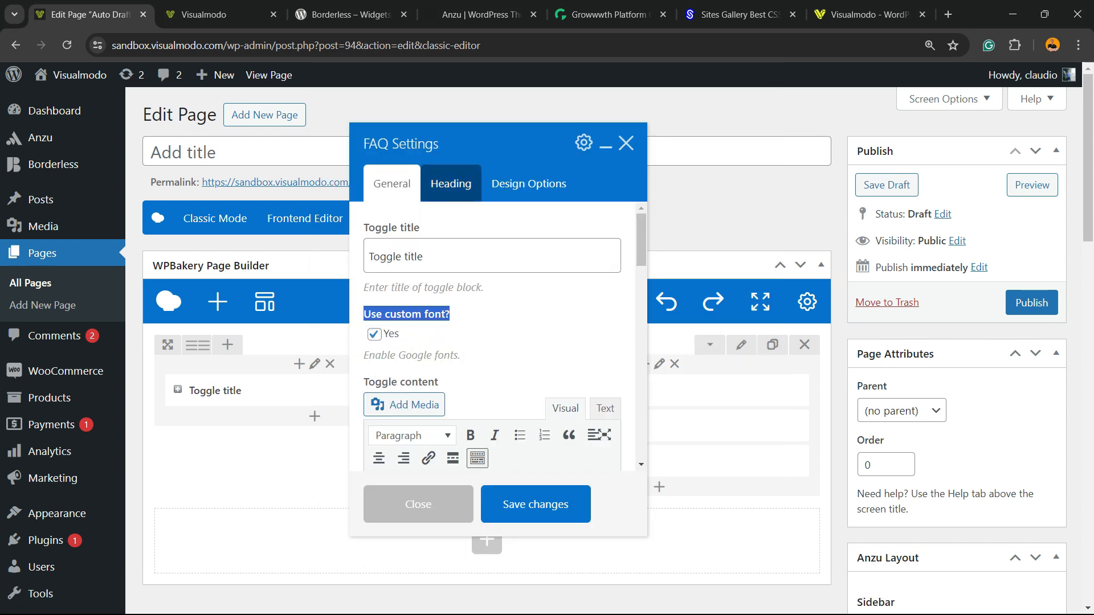
click(451, 183)
click(484, 257)
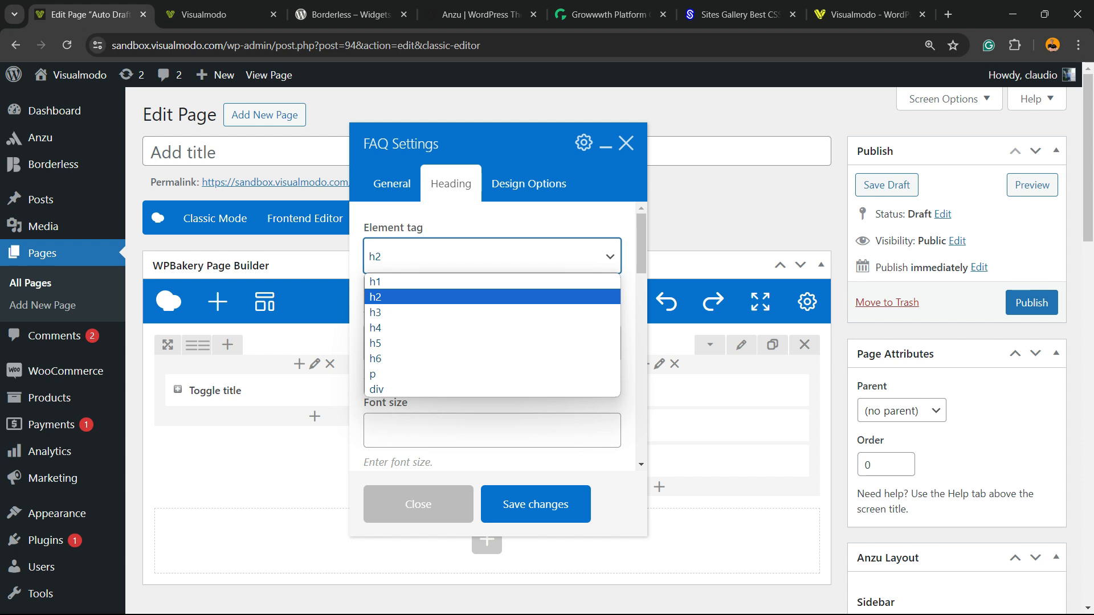
click(485, 257)
click(484, 344)
click(484, 344)
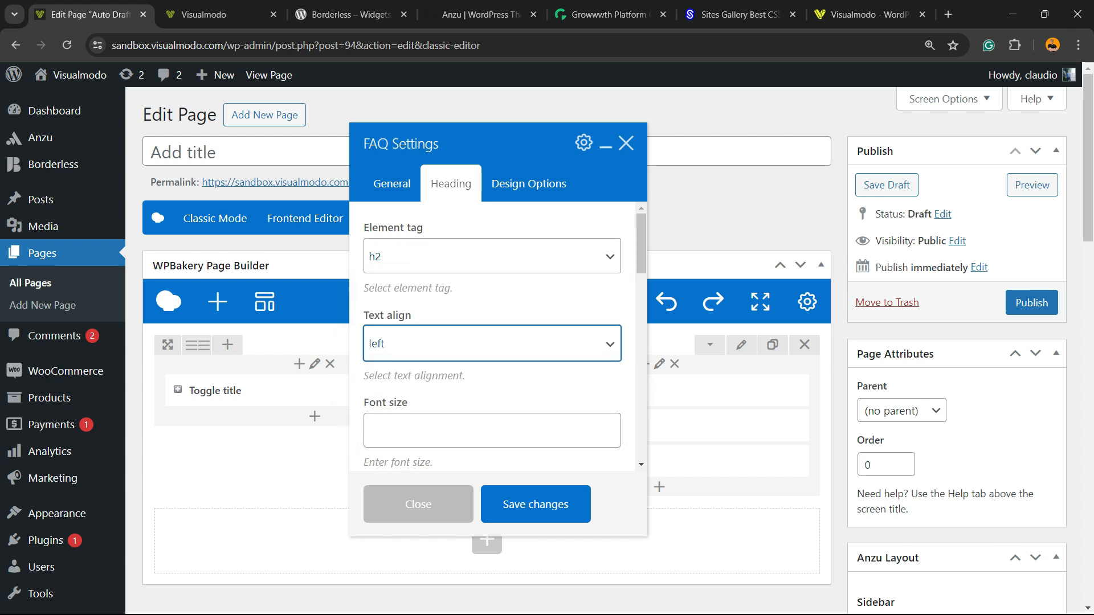
click(484, 256)
click(484, 256)
scroll(485, 285, down, 2)
click(485, 288)
click(484, 374)
scroll(484, 375, down, 2)
scroll(485, 375, down, 2)
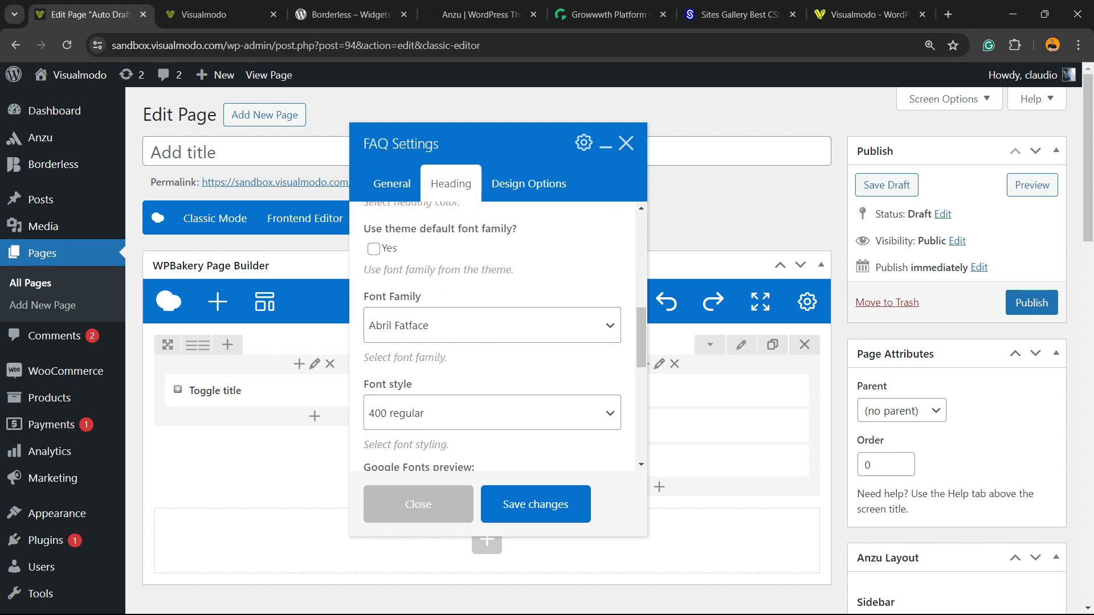
click(484, 326)
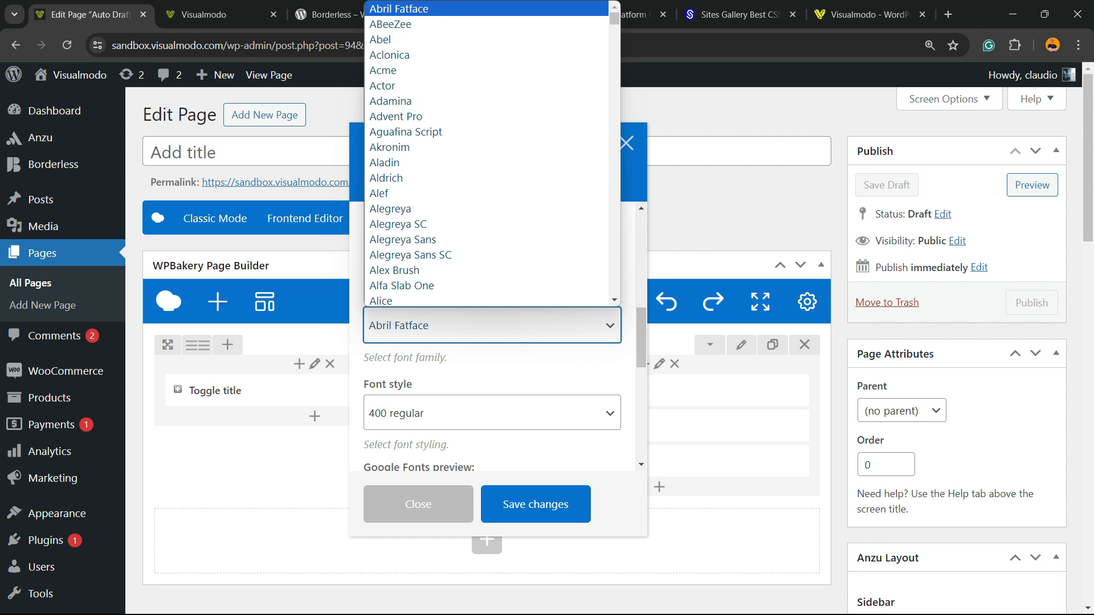
click(484, 325)
click(484, 413)
click(485, 438)
scroll(492, 336, down, 5)
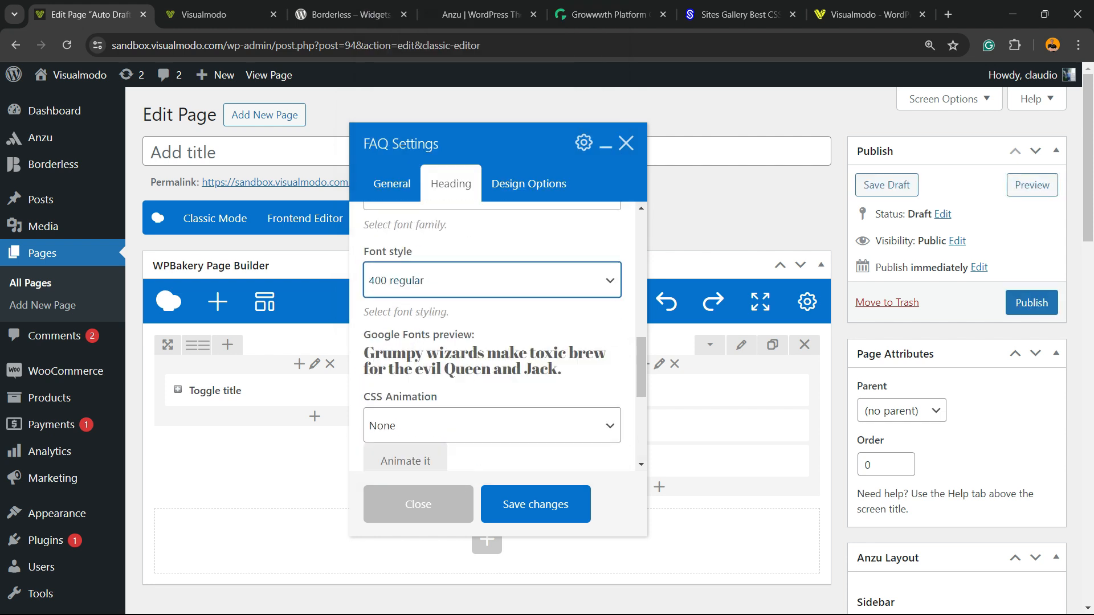
scroll(491, 336, down, 3)
scroll(492, 336, up, 8)
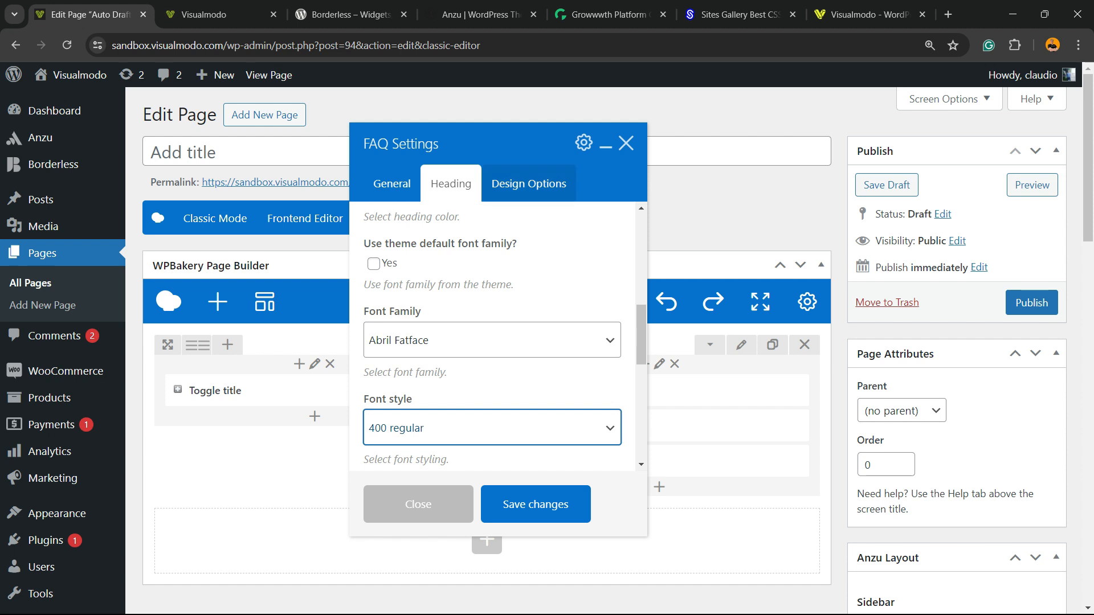
click(529, 184)
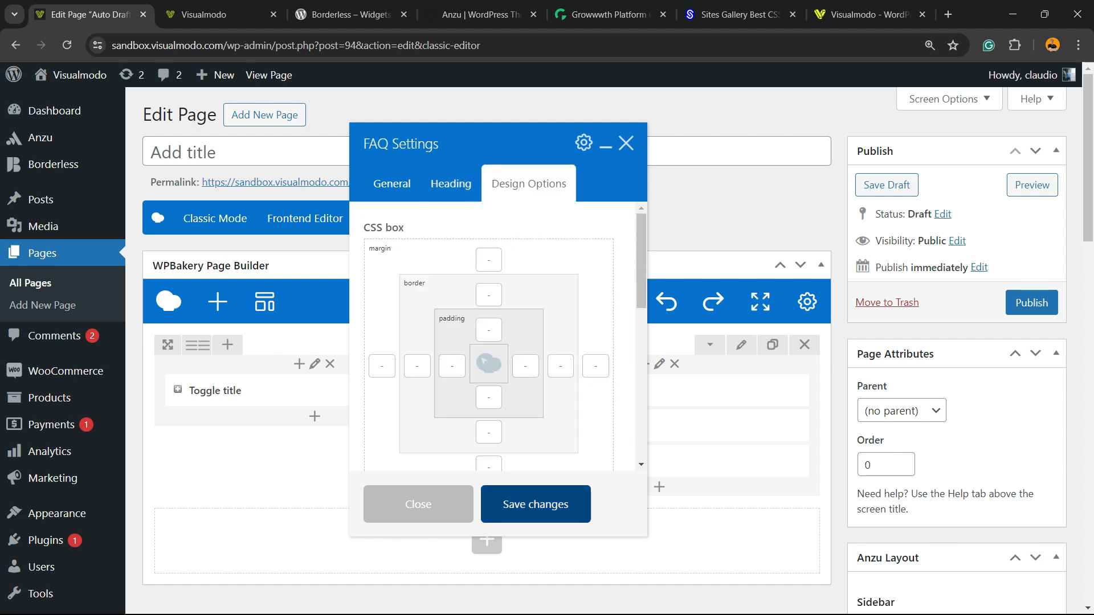
click(536, 504)
- Duplicate the left-column toggle and publish the page
click(340, 390)
click(340, 390)
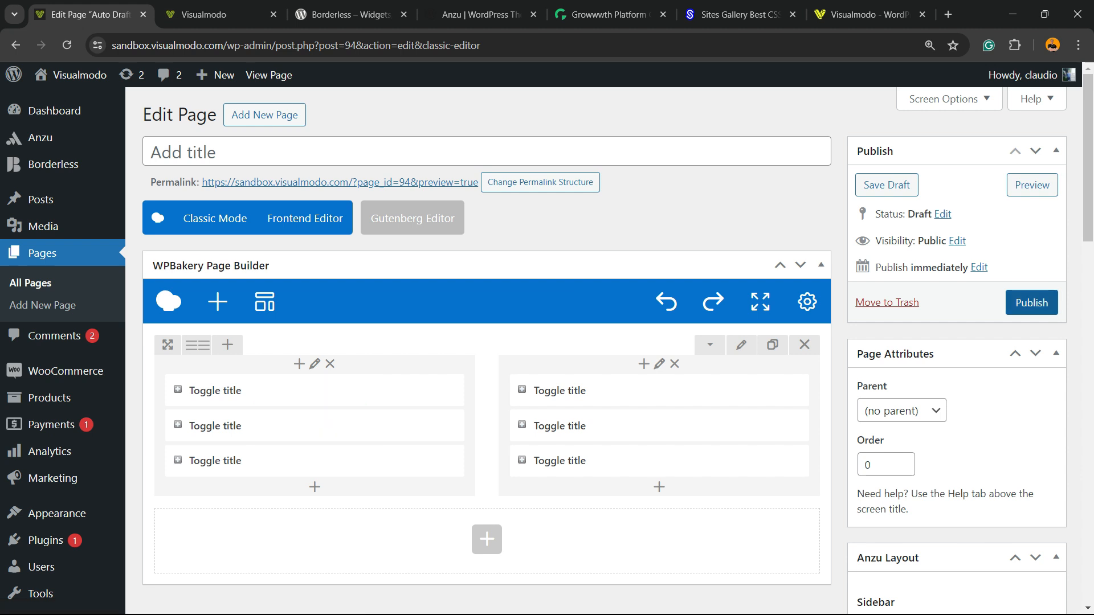
click(1032, 303)
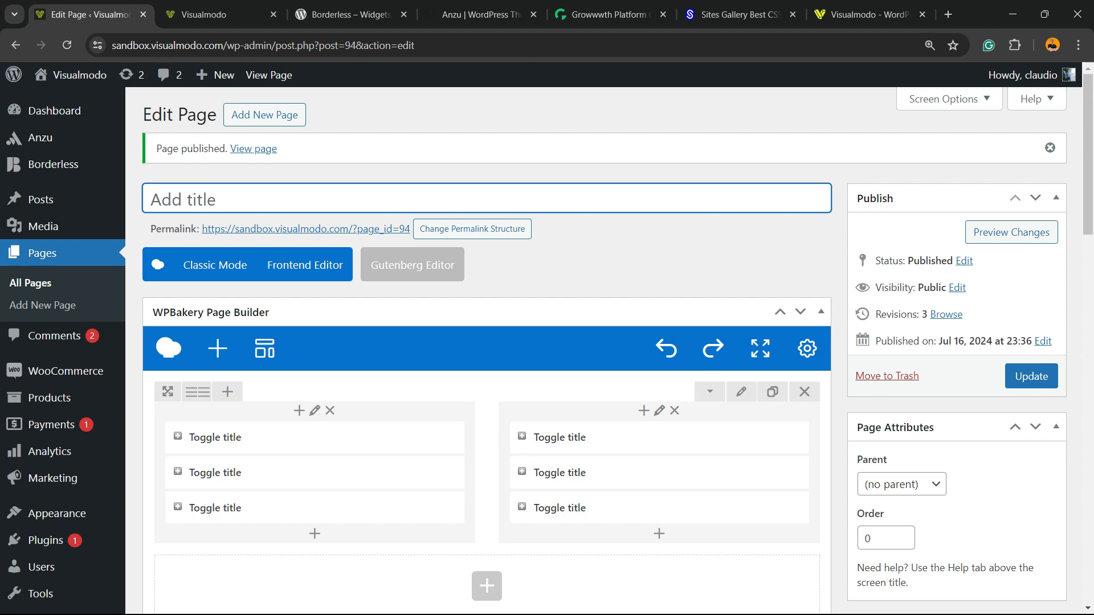
- Open the published page and expand and collapse the left-column toggles
click(306, 229)
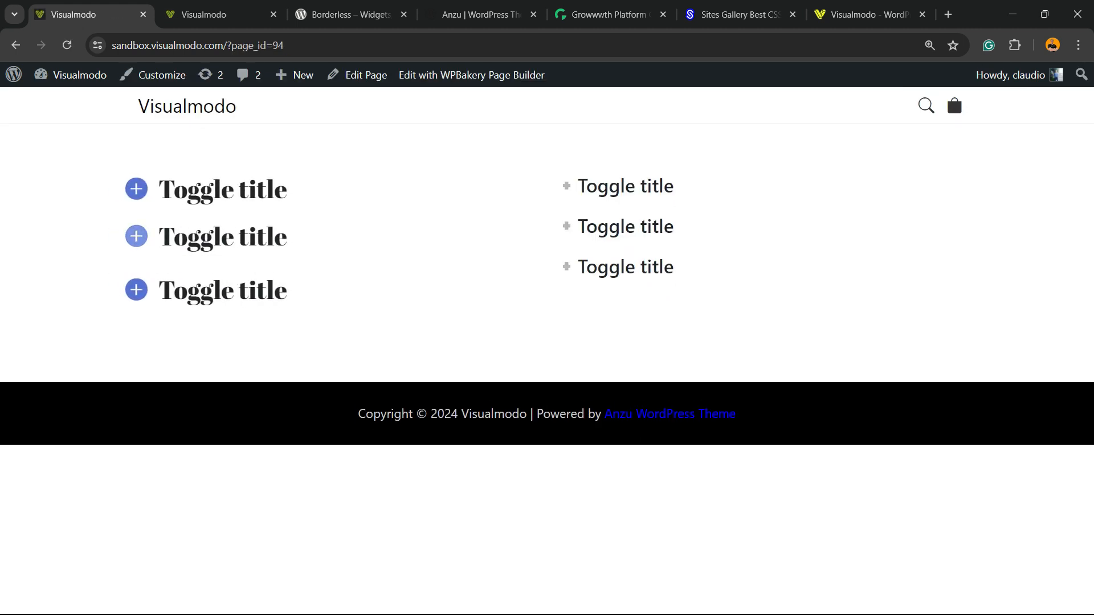
click(194, 237)
click(193, 189)
click(194, 189)
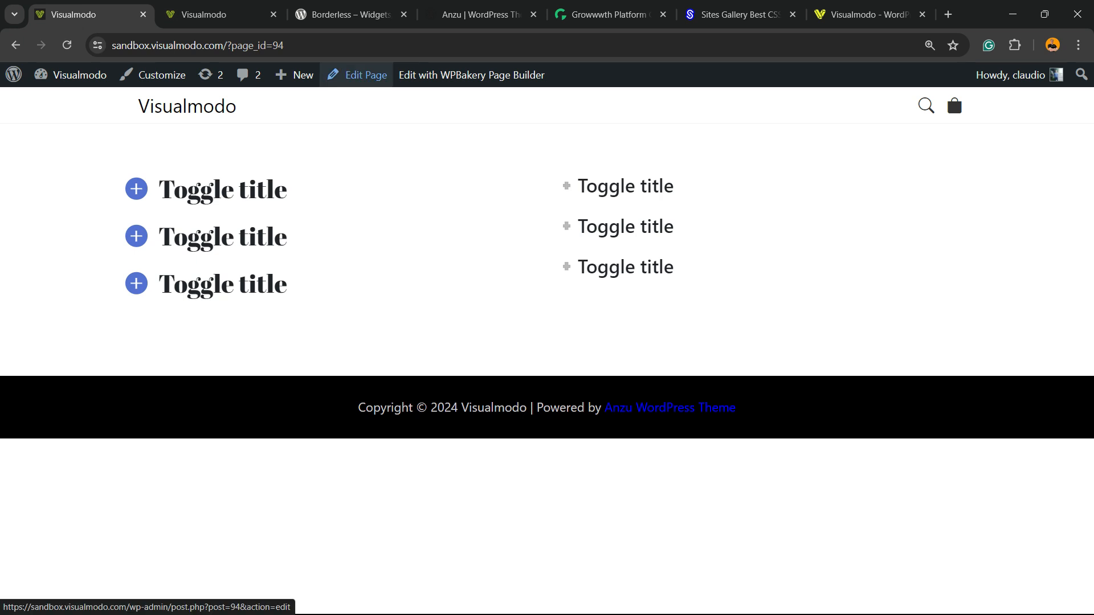
- Open the page in the frontend editor and delete a toggle from the right column
key(ctrl)
key(ctrl)
key(ctrl)
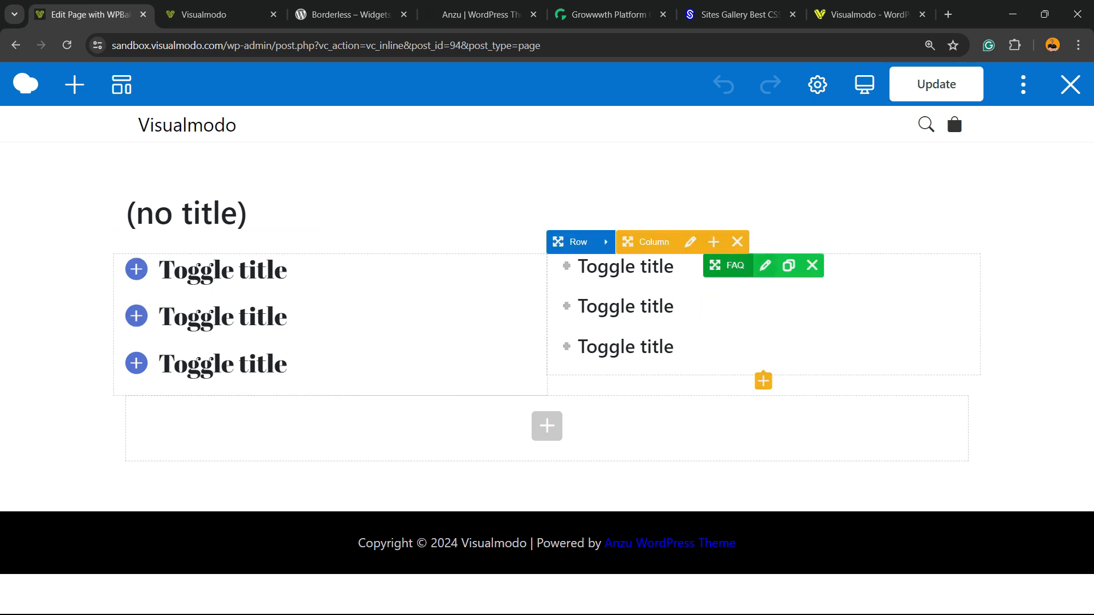
click(812, 307)
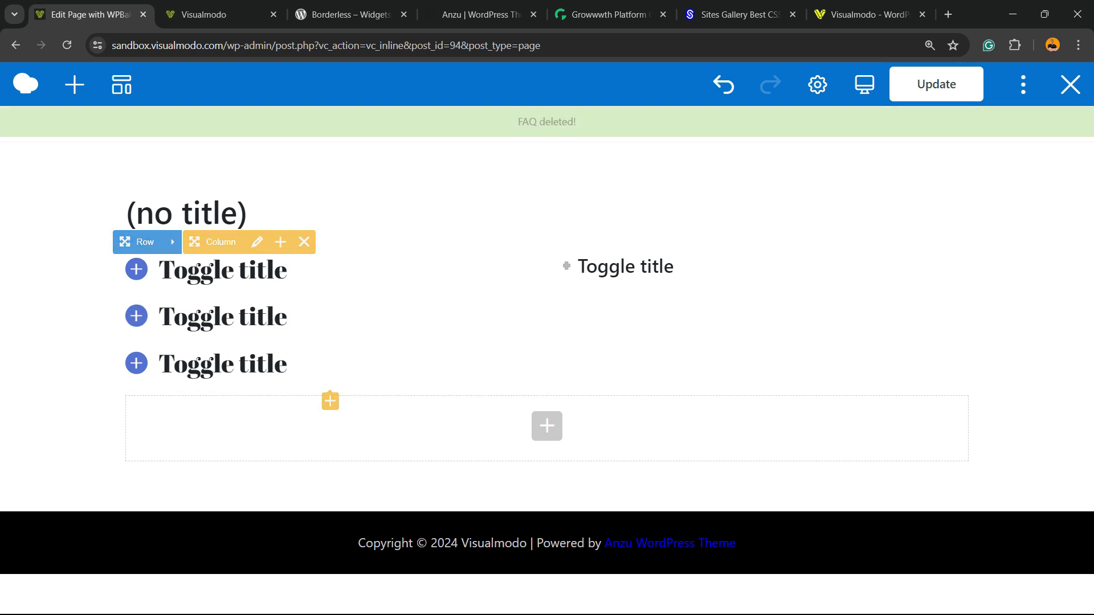
- Preview the layout in tablet landscape, tablet portrait and mobile views, then return to desktop view
mouse_move(864, 84)
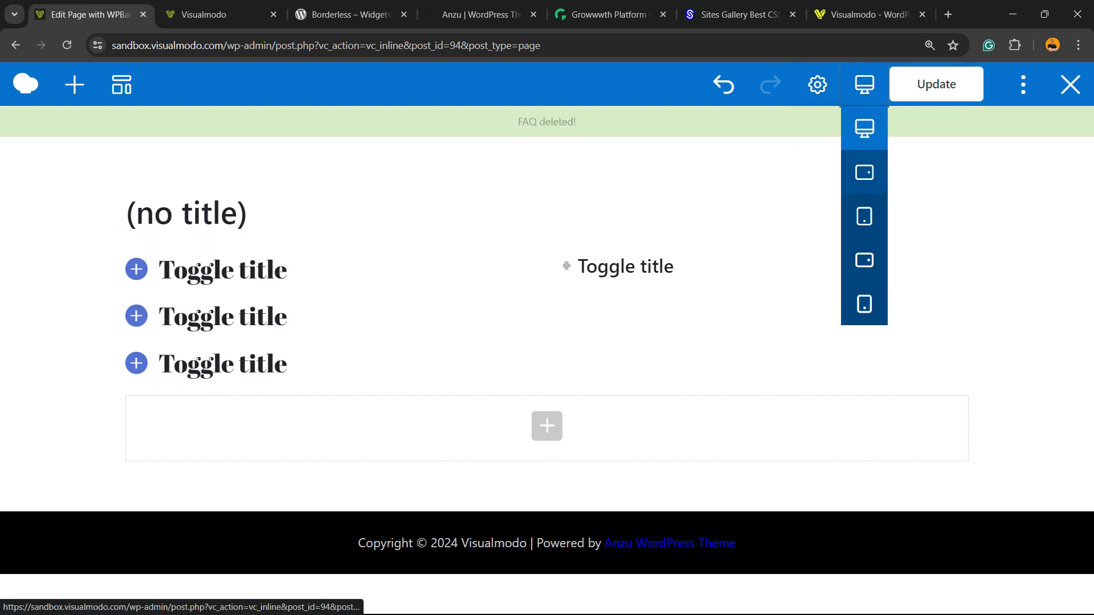
click(865, 172)
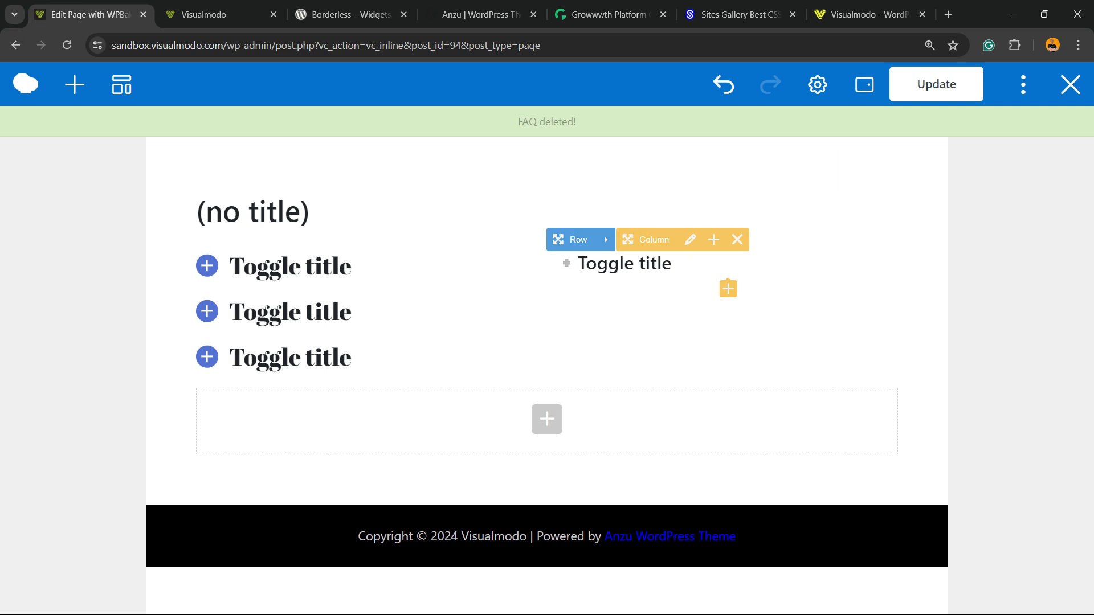
click(865, 216)
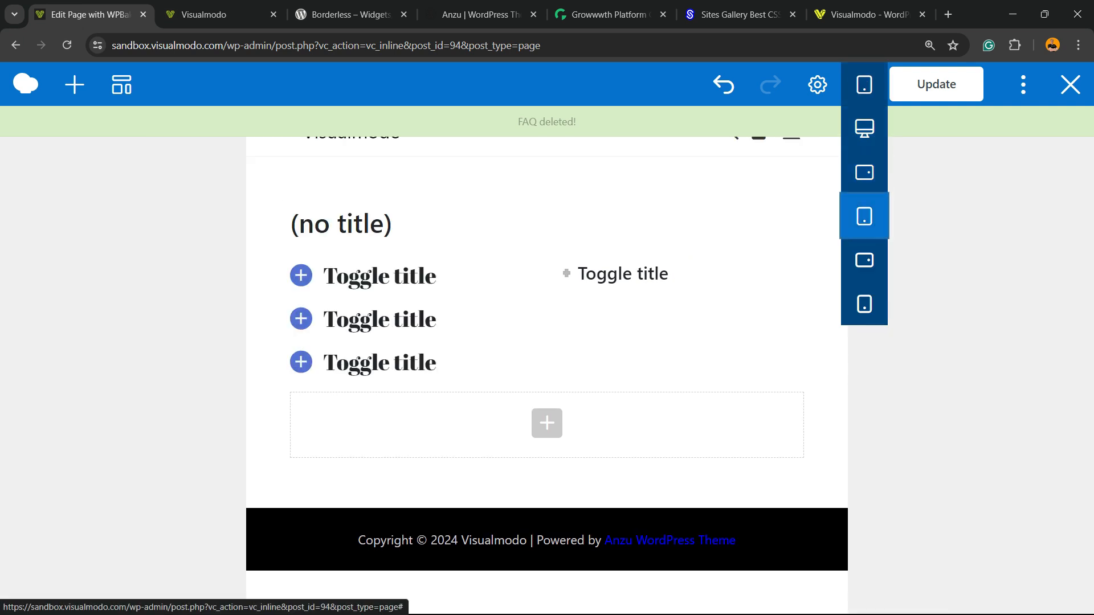
click(864, 303)
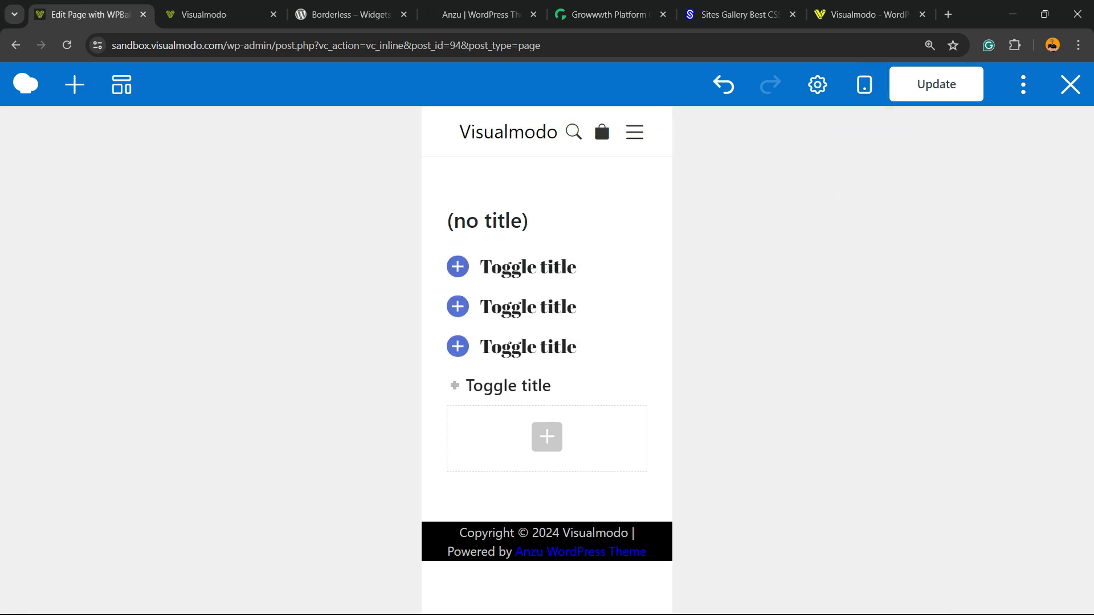
mouse_move(865, 84)
click(864, 125)
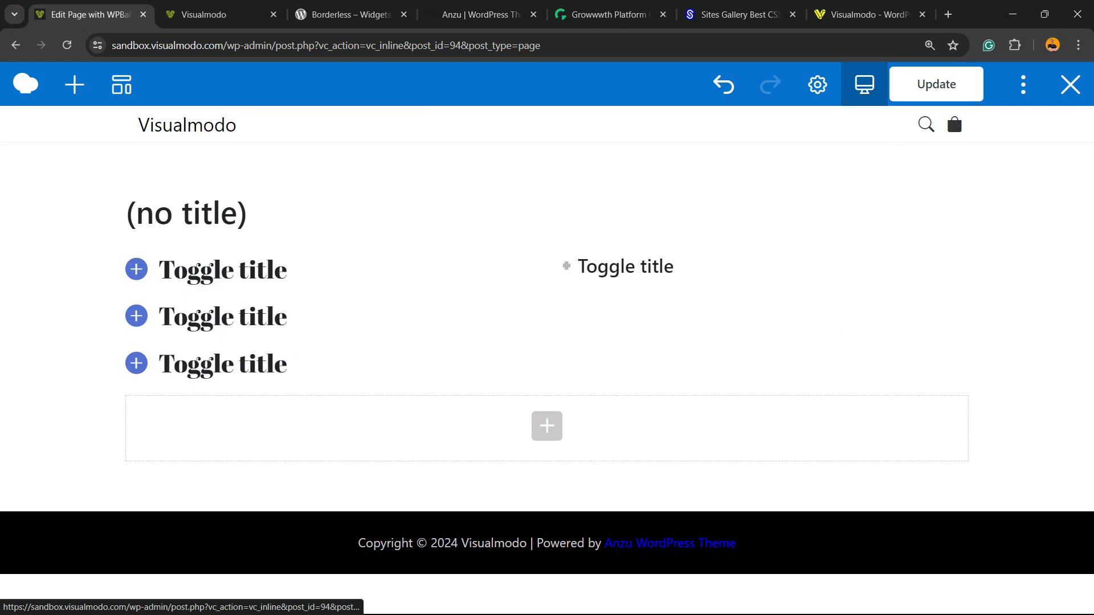
key(F7)
key(Escape)
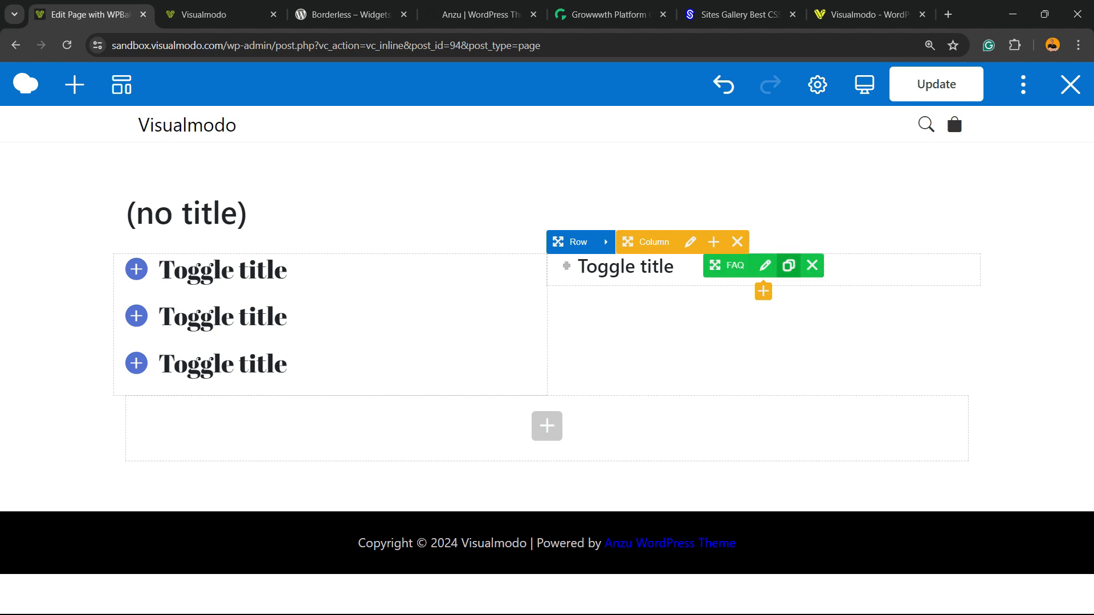
- Duplicate the remaining right-column toggle twice
click(788, 265)
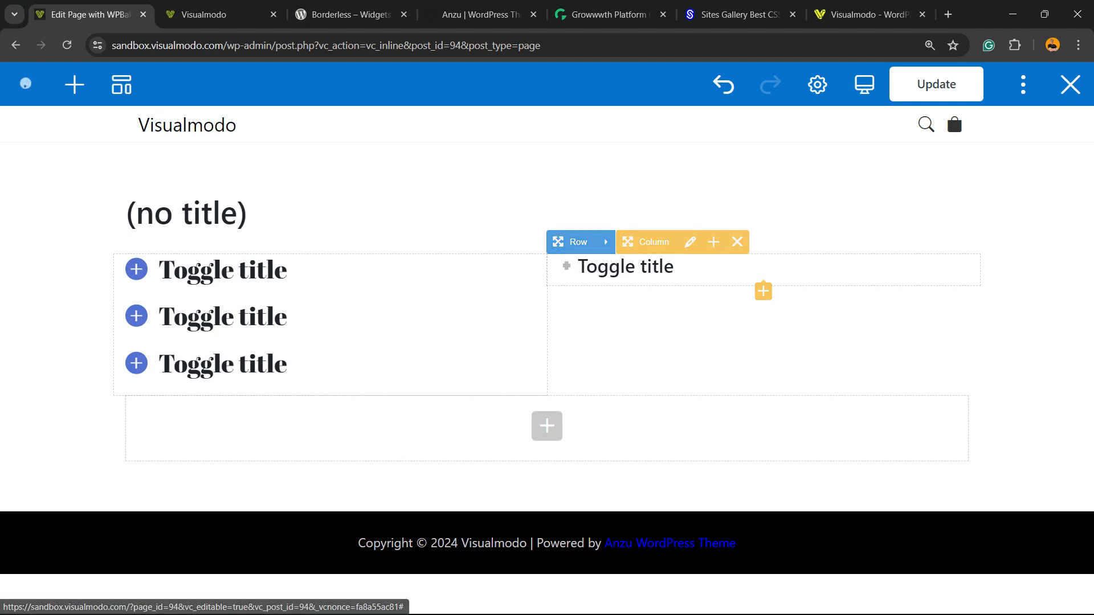
click(789, 306)
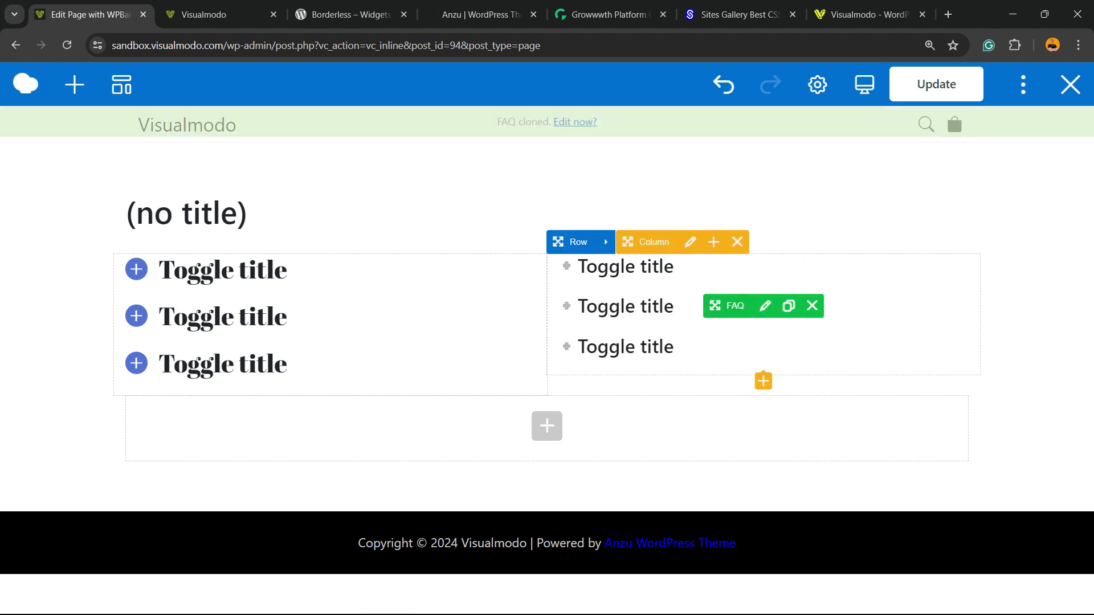
- Give the first right-column toggle the Round Outline style and Purple icon color, change its size, and save
click(765, 266)
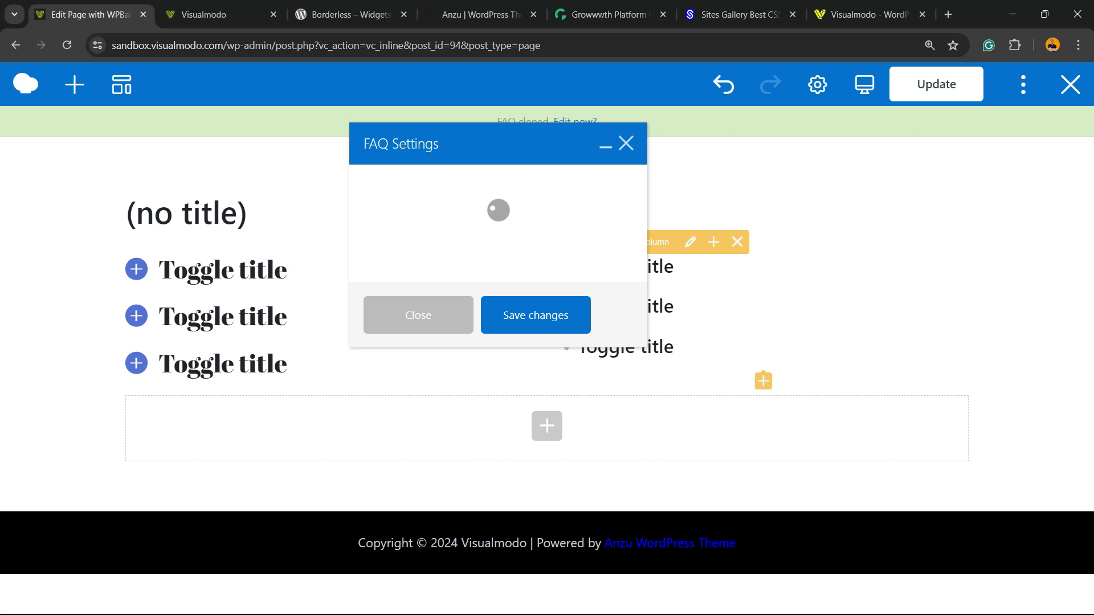
scroll(492, 336, down, 7)
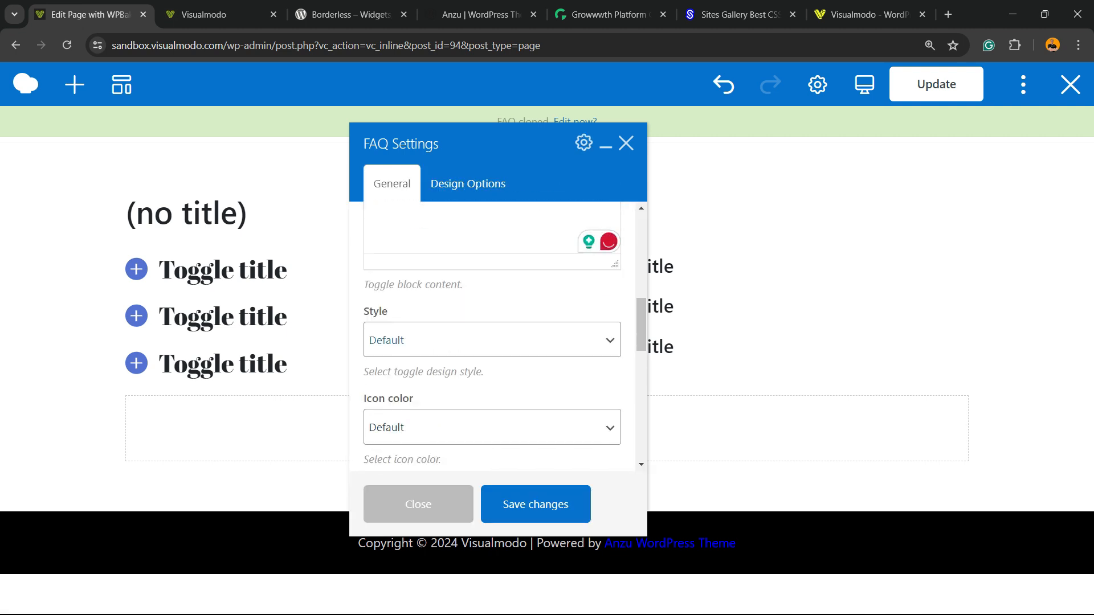
click(375, 340)
click(403, 412)
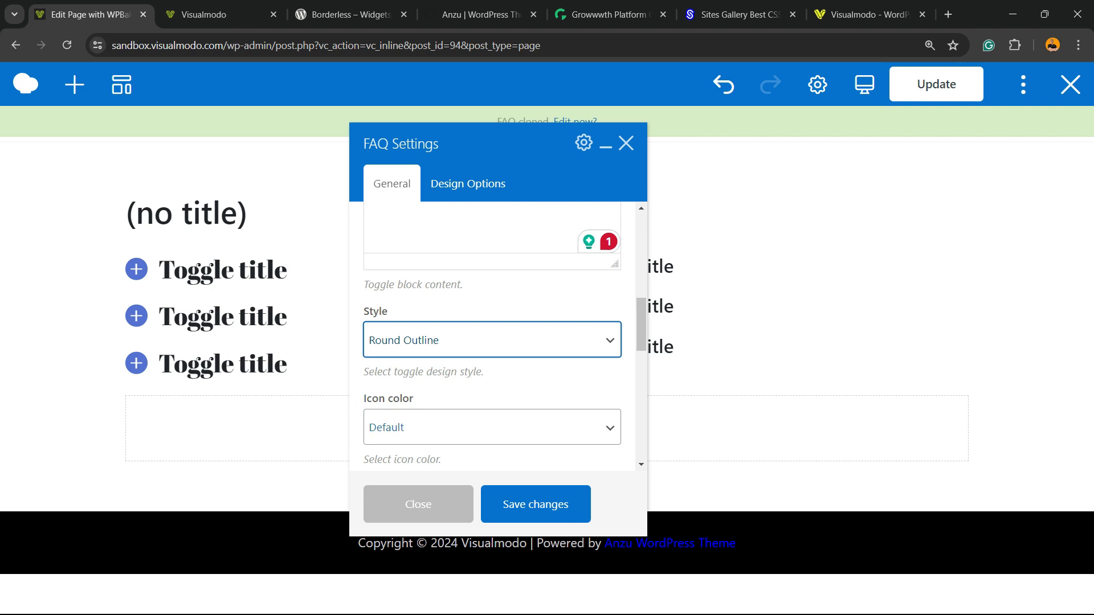
click(492, 428)
click(416, 386)
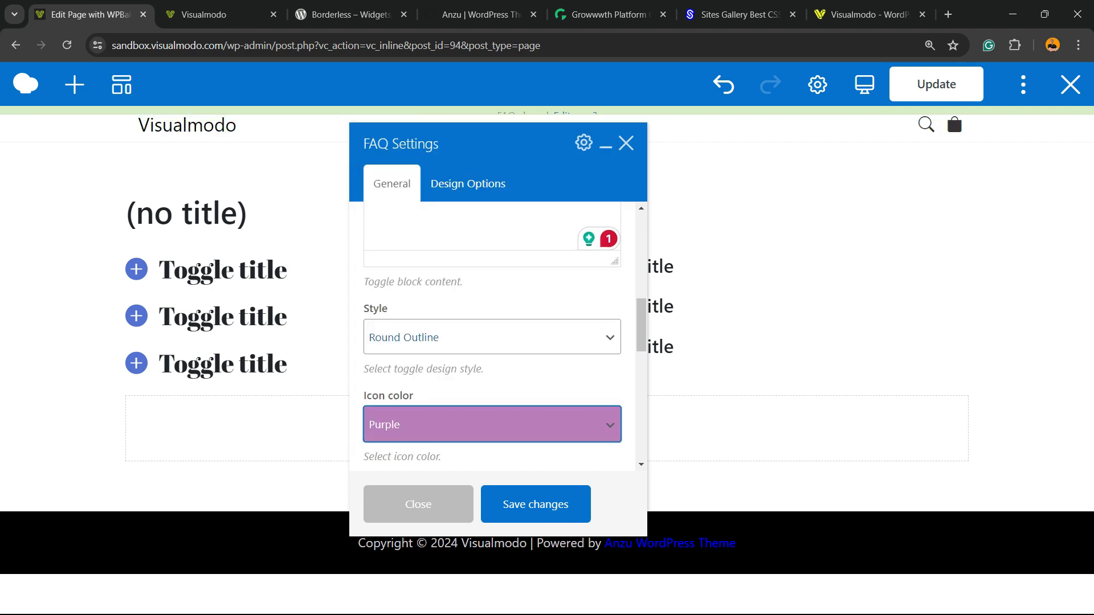
scroll(492, 336, down, 5)
scroll(493, 336, up, 2)
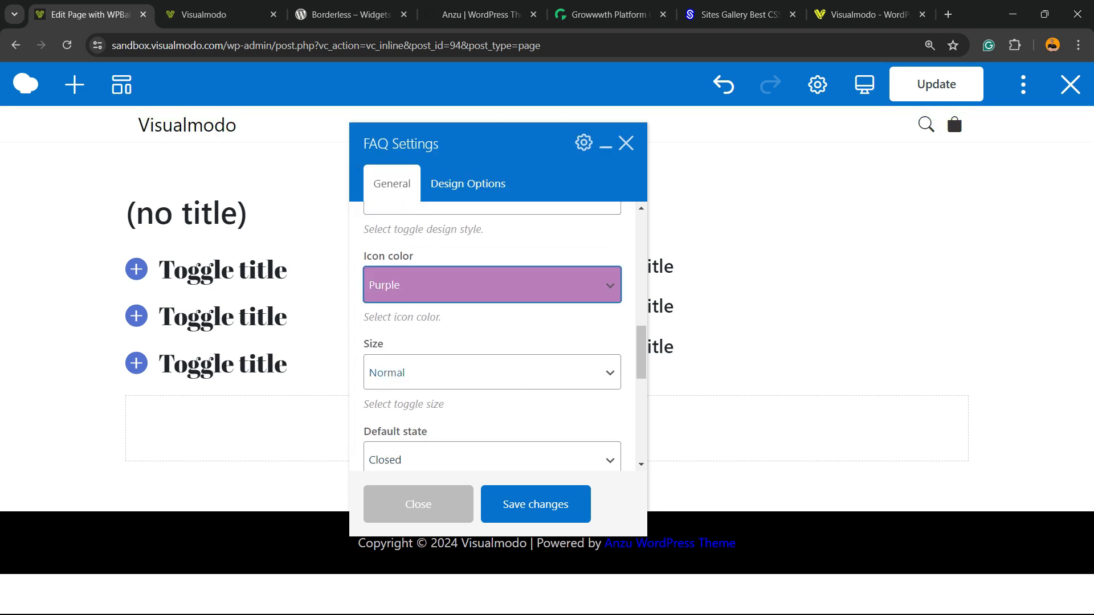
click(492, 373)
click(399, 427)
scroll(492, 336, down, 2)
click(492, 318)
click(536, 505)
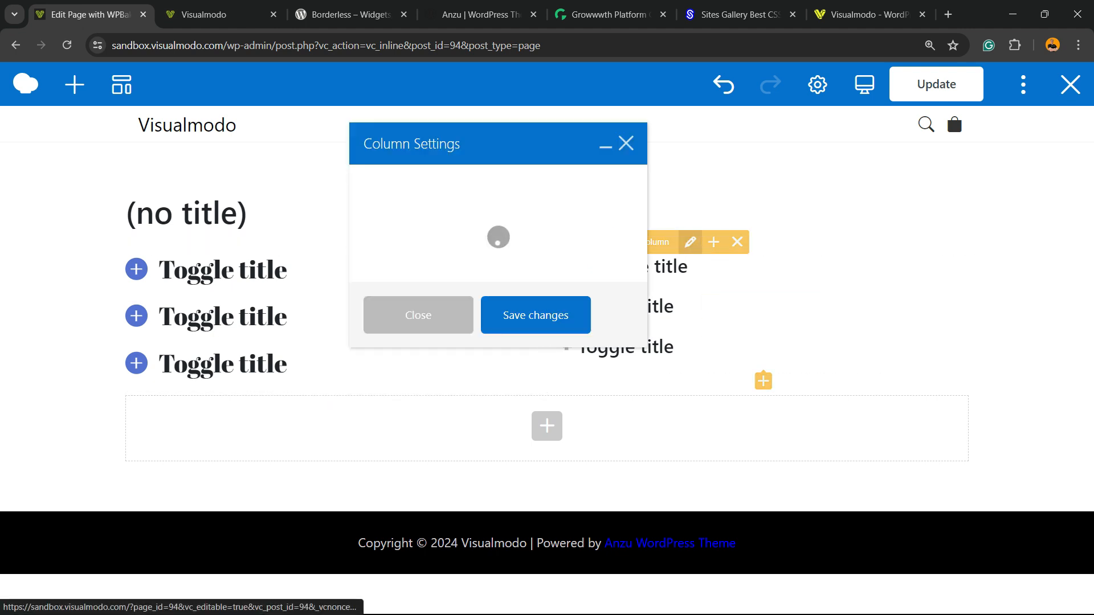
- Browse the column settings' Design Options and General tabs, then close the dialog
click(468, 184)
click(392, 183)
scroll(493, 336, down, 5)
scroll(493, 336, up, 5)
click(419, 504)
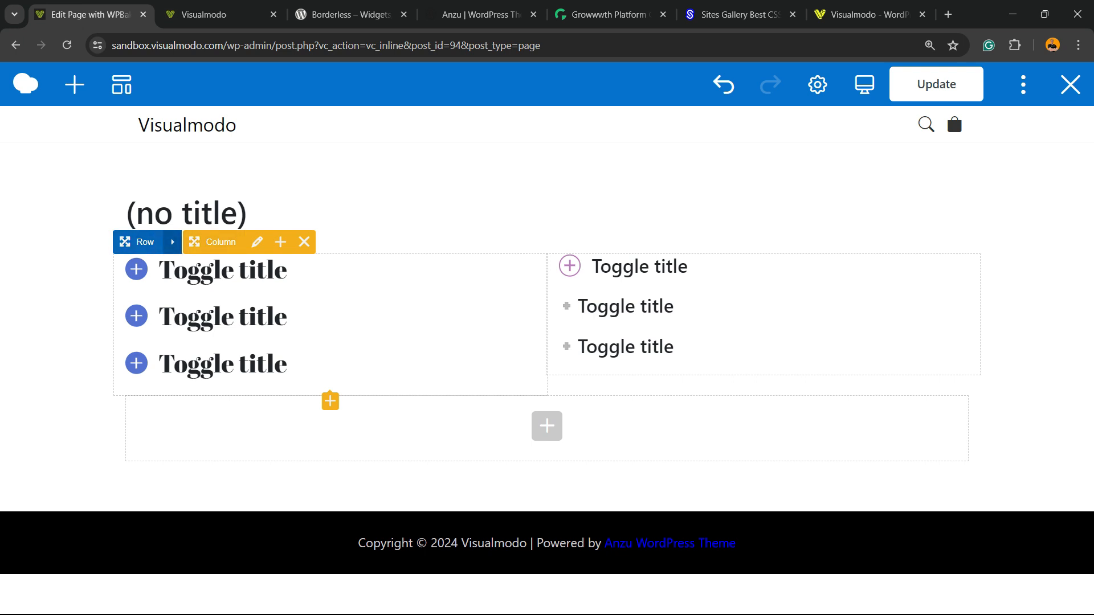
- Open the row settings and browse its Design Options and General tabs, then close the dialog
click(175, 242)
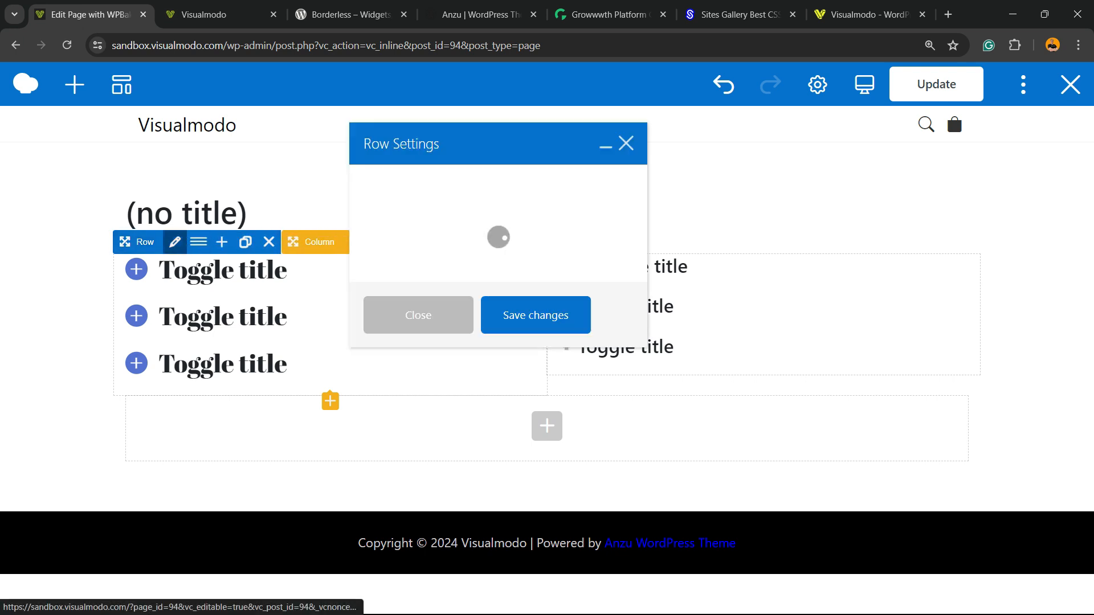
click(468, 183)
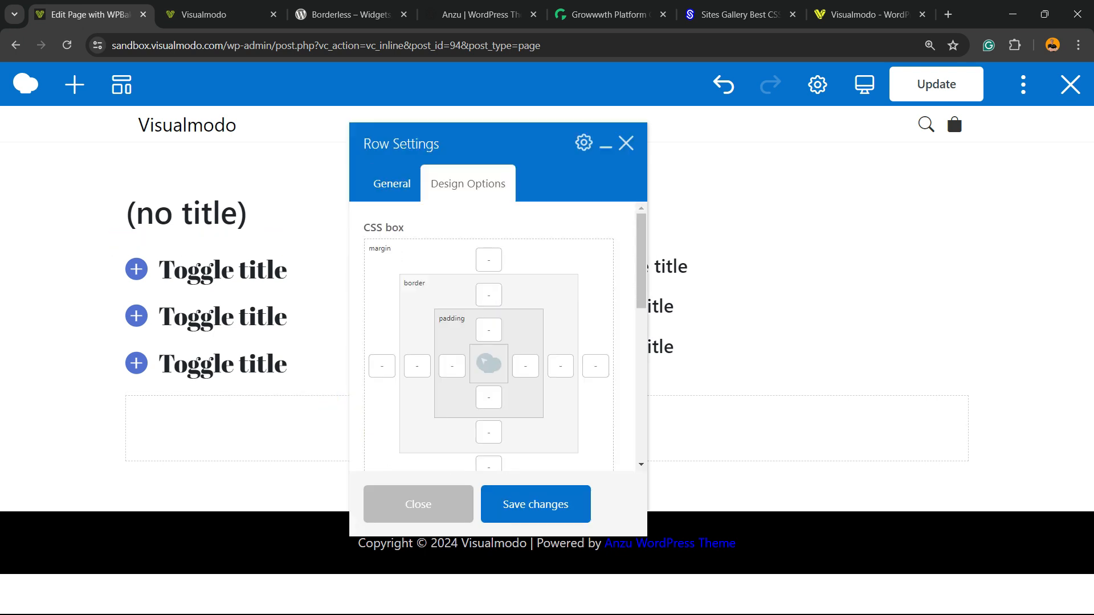
click(392, 184)
scroll(492, 337, down, 7)
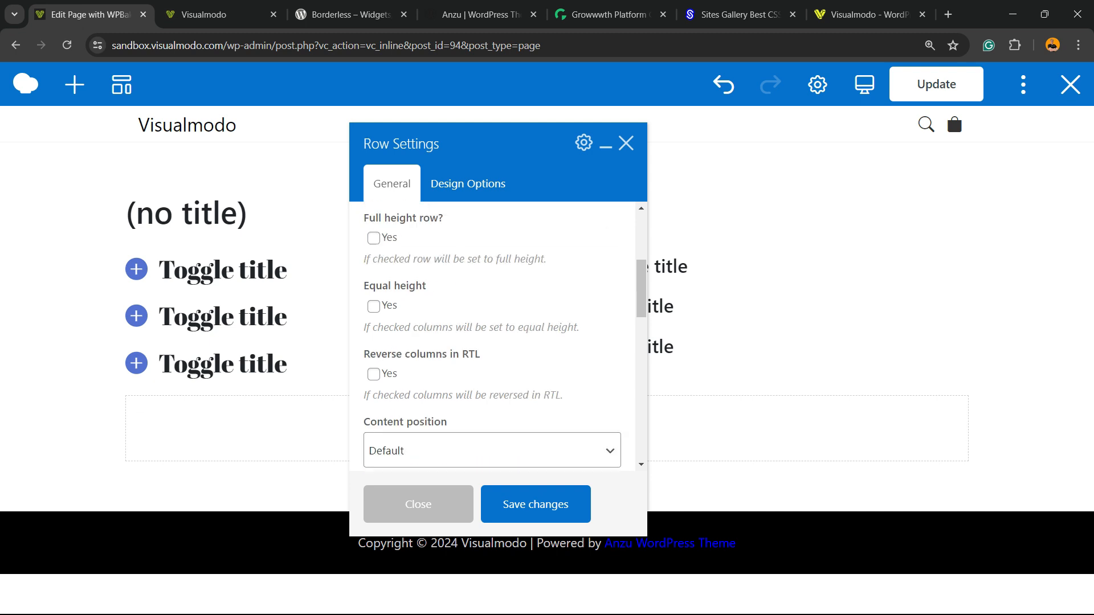
scroll(492, 337, down, 3)
scroll(492, 336, up, 5)
scroll(492, 337, up, 5)
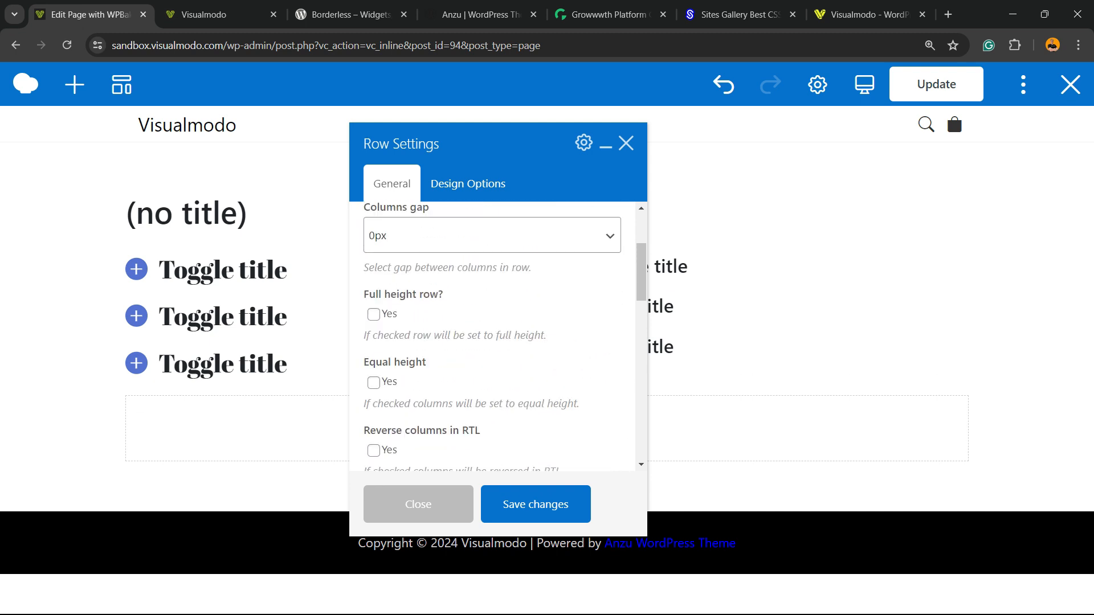
click(418, 504)
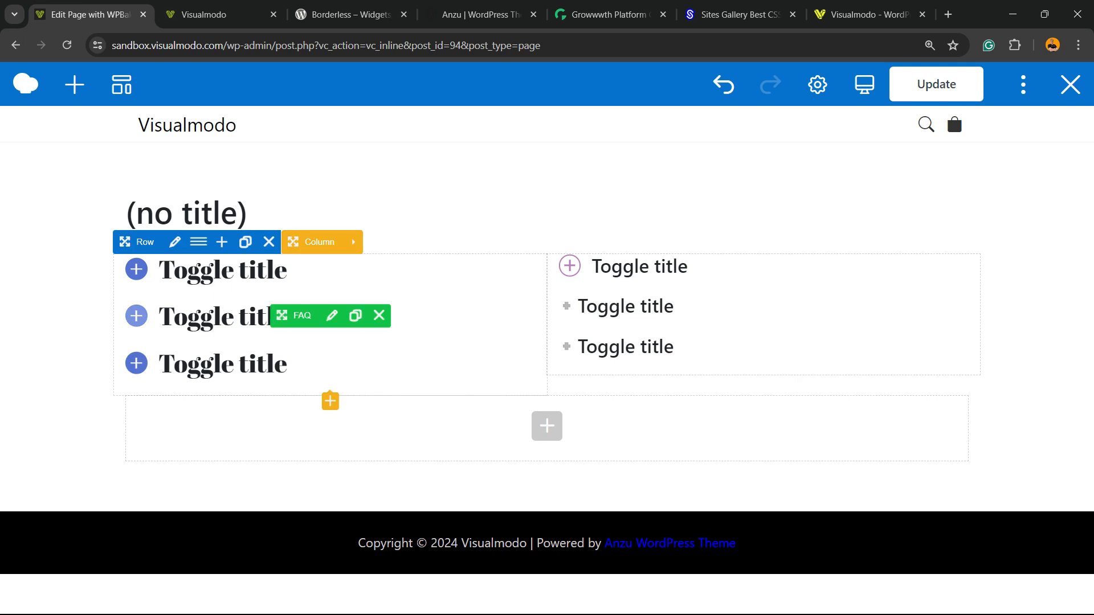
- Update the page to save the layout changes
mouse_move(719, 266)
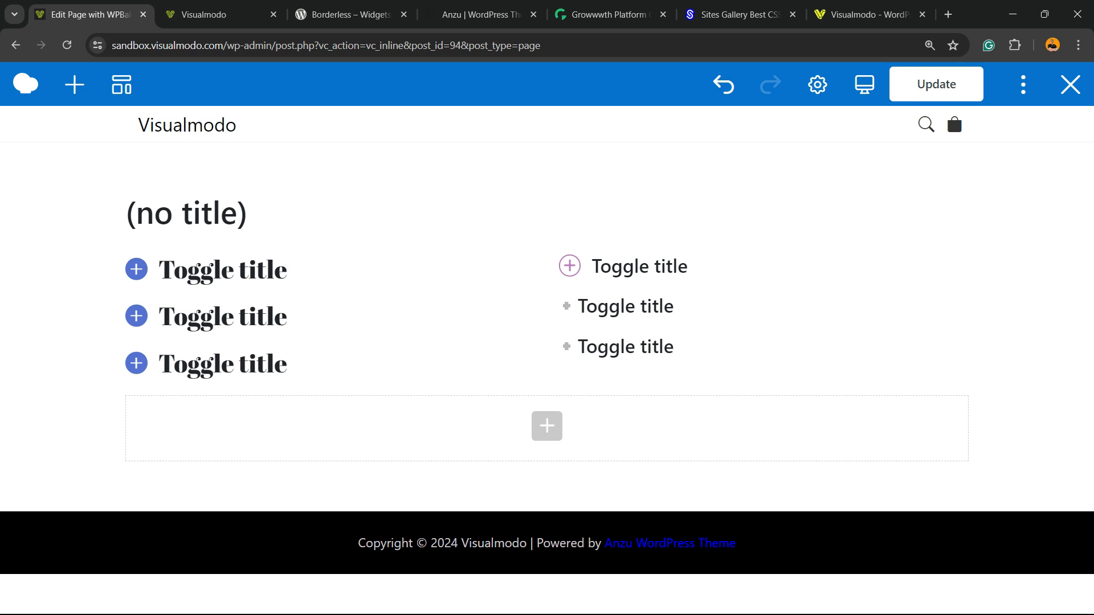
click(936, 83)
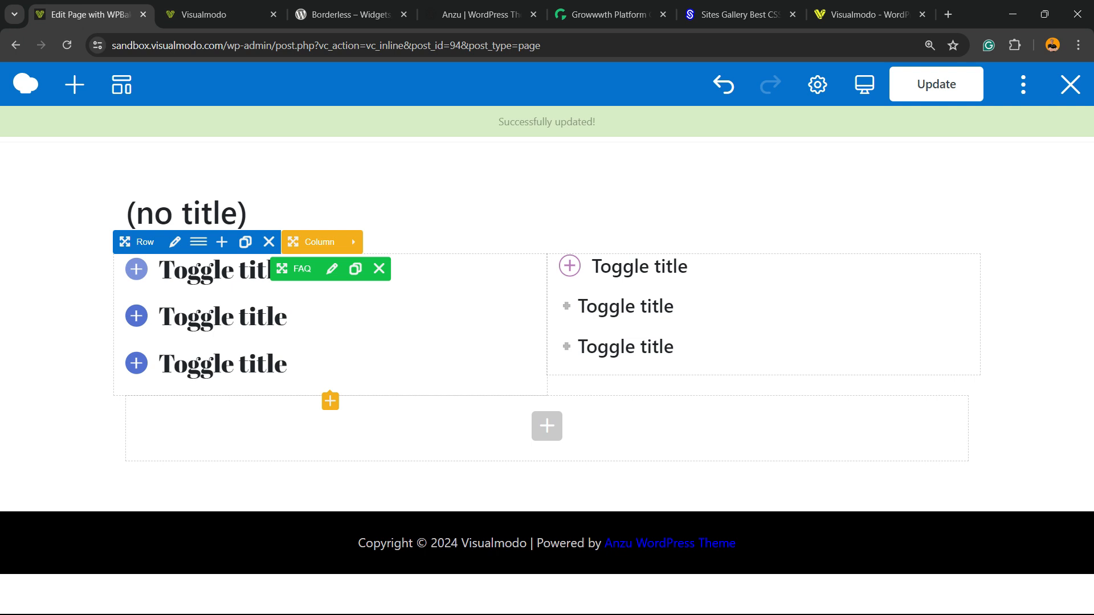
- Switch to the other browser tabs and look over the Borderless plugin and Anzu theme pages
key(ctrl+Tab)
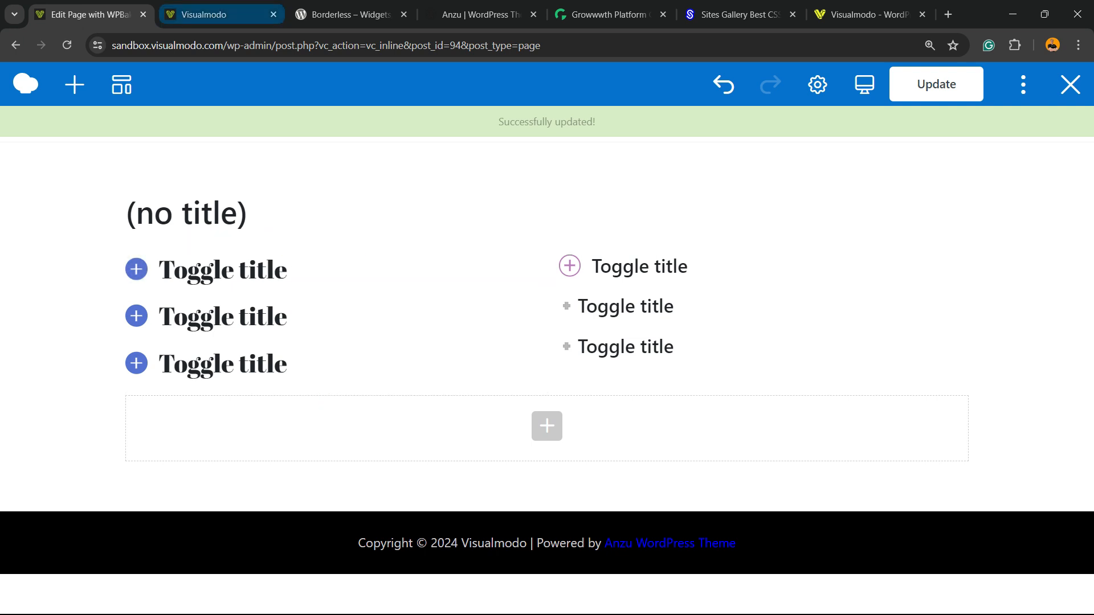
key(ctrl+Tab)
scroll(542, 342, down, 3)
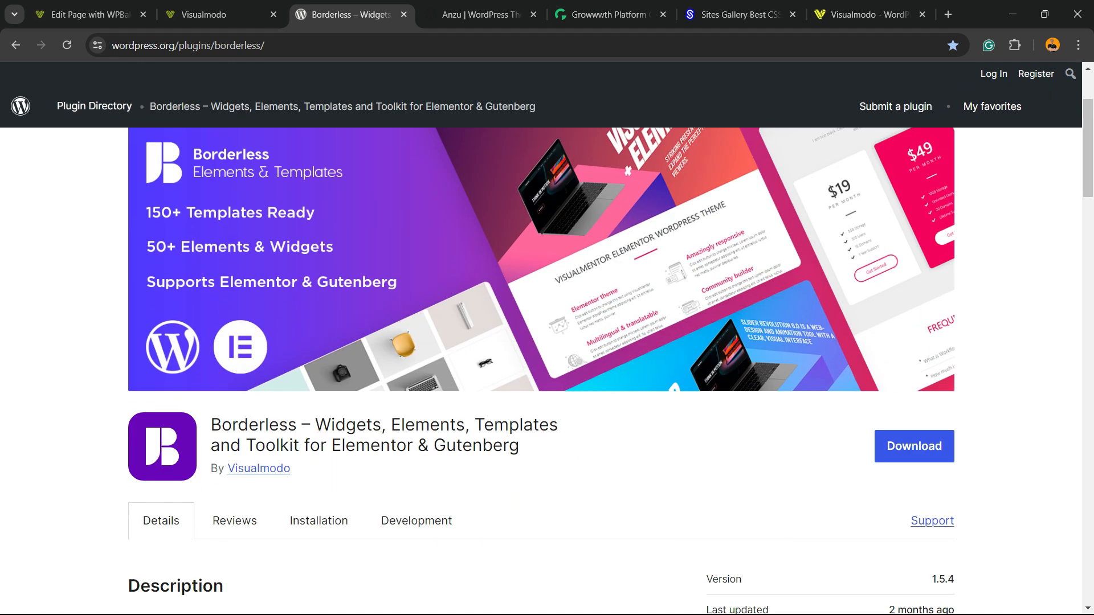
key(ctrl+Tab)
scroll(542, 371, down, 3)
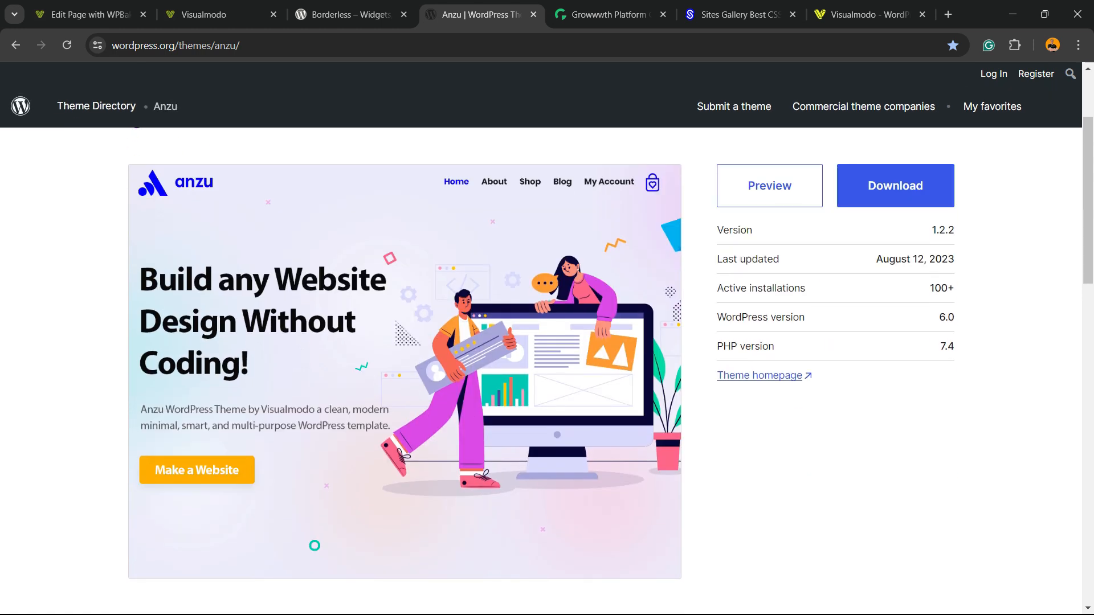
scroll(541, 370, up, 3)
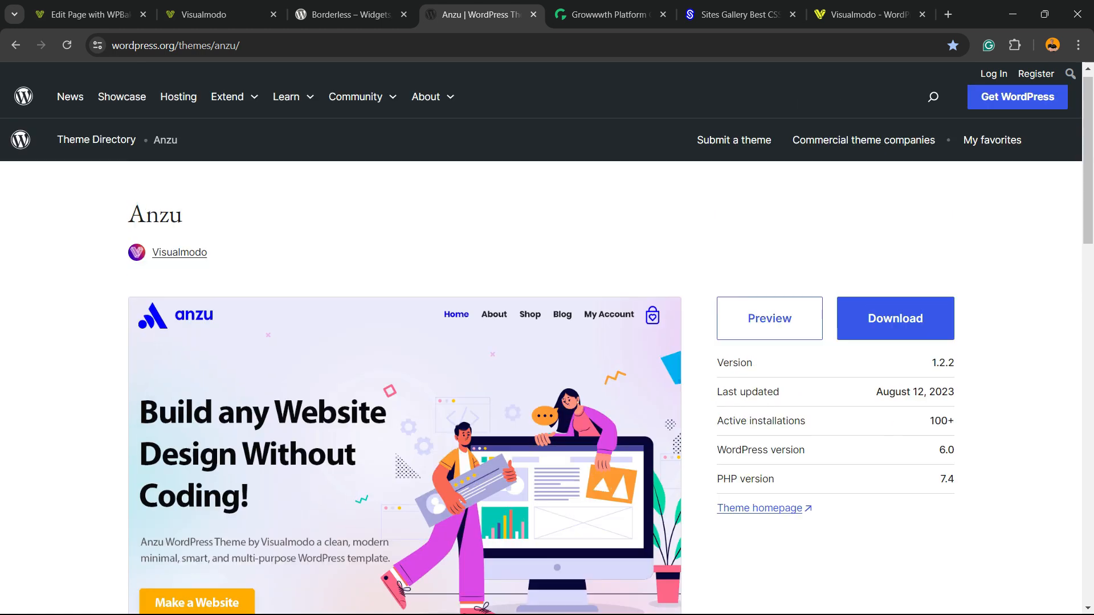
- Scroll through the Growwwth and Sites Gallery pages in the next tabs
key(ctrl+Tab)
scroll(541, 365, down, 15)
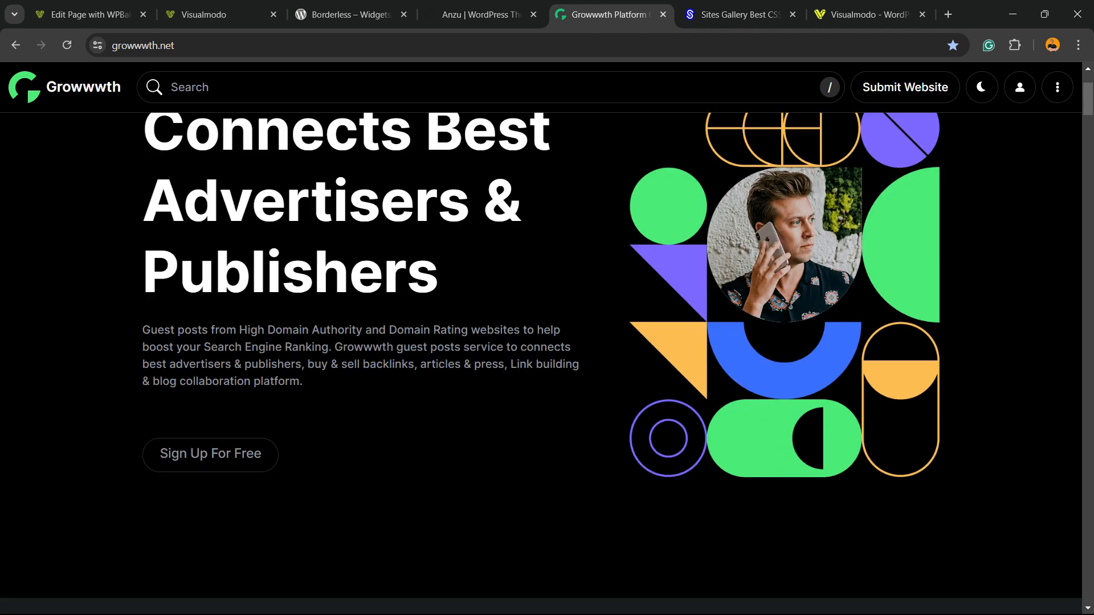
scroll(542, 365, down, 15)
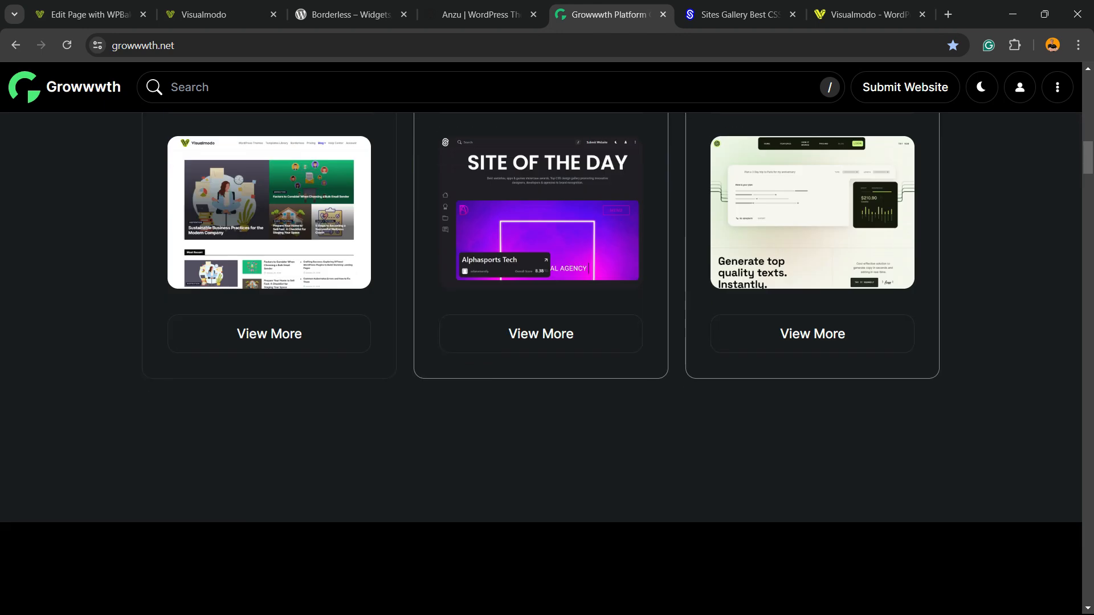
scroll(541, 365, down, 8)
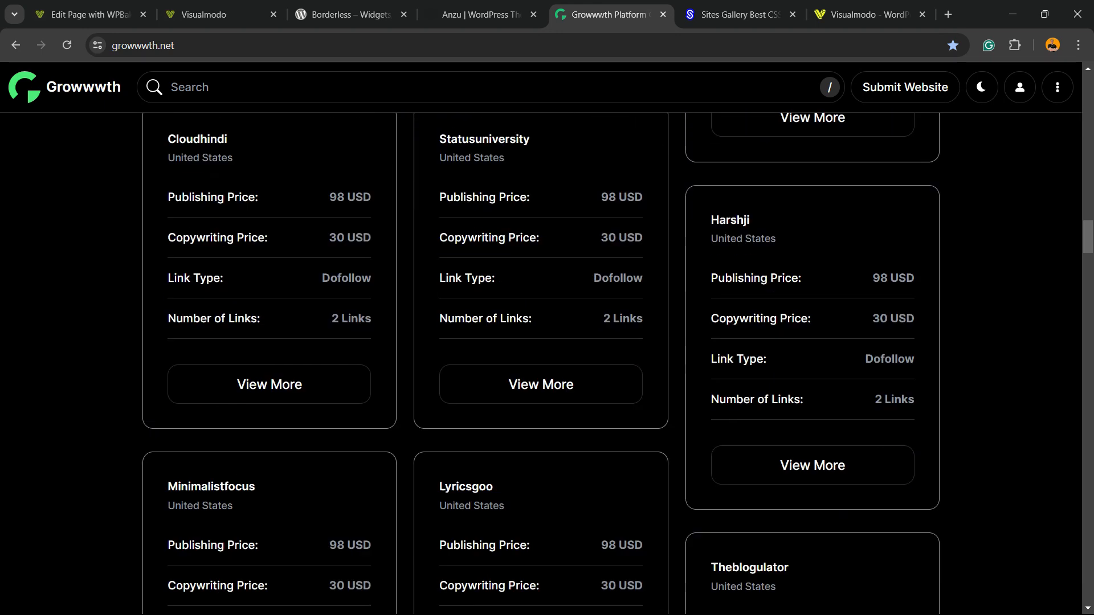
key(ctrl+Tab)
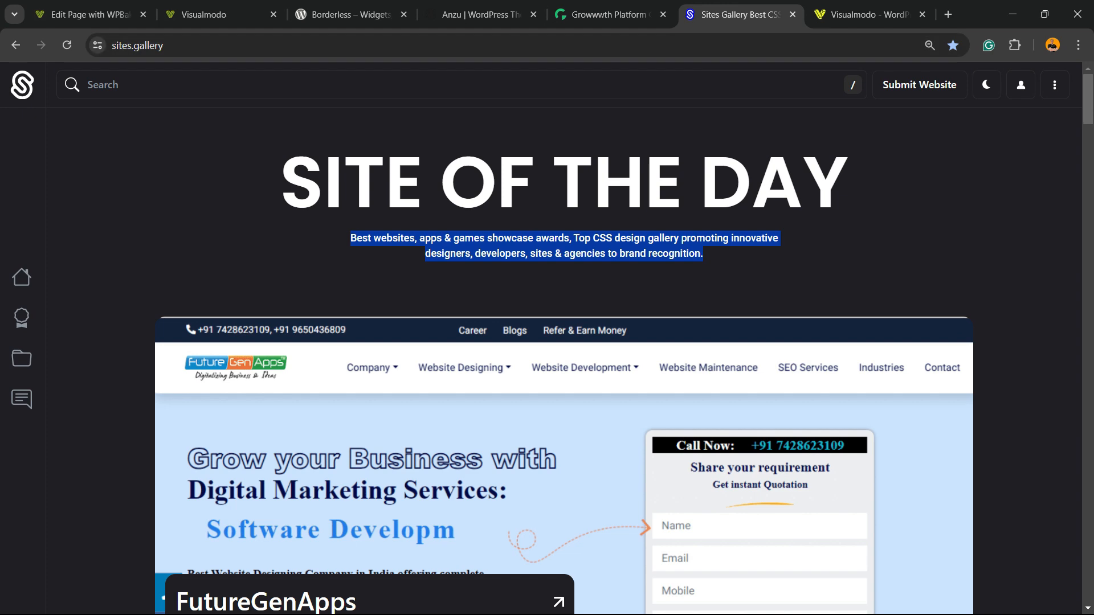
scroll(564, 364, down, 20)
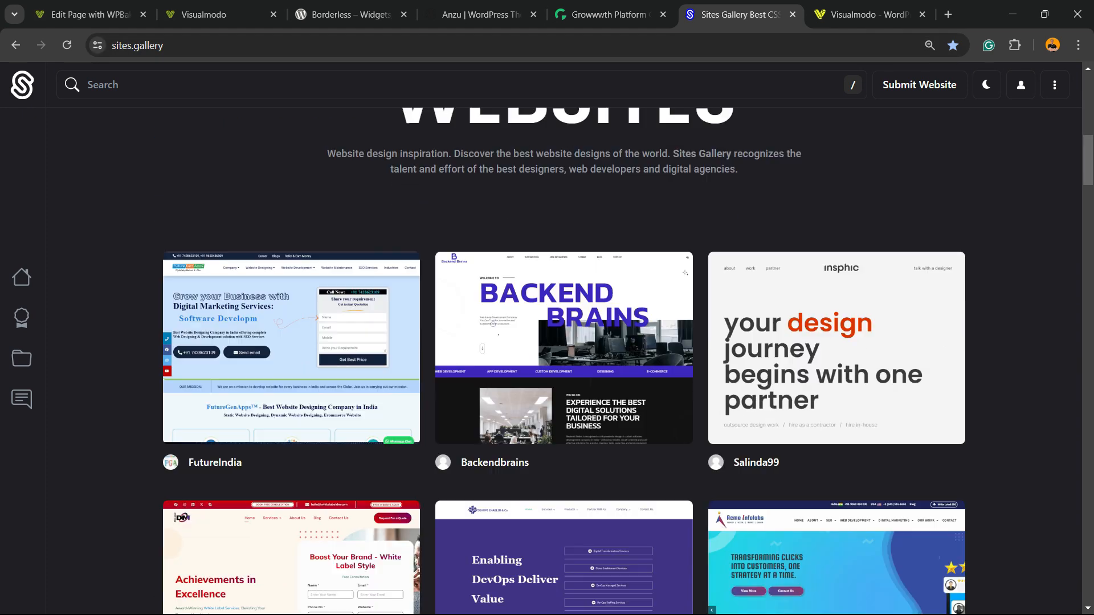
scroll(564, 365, down, 18)
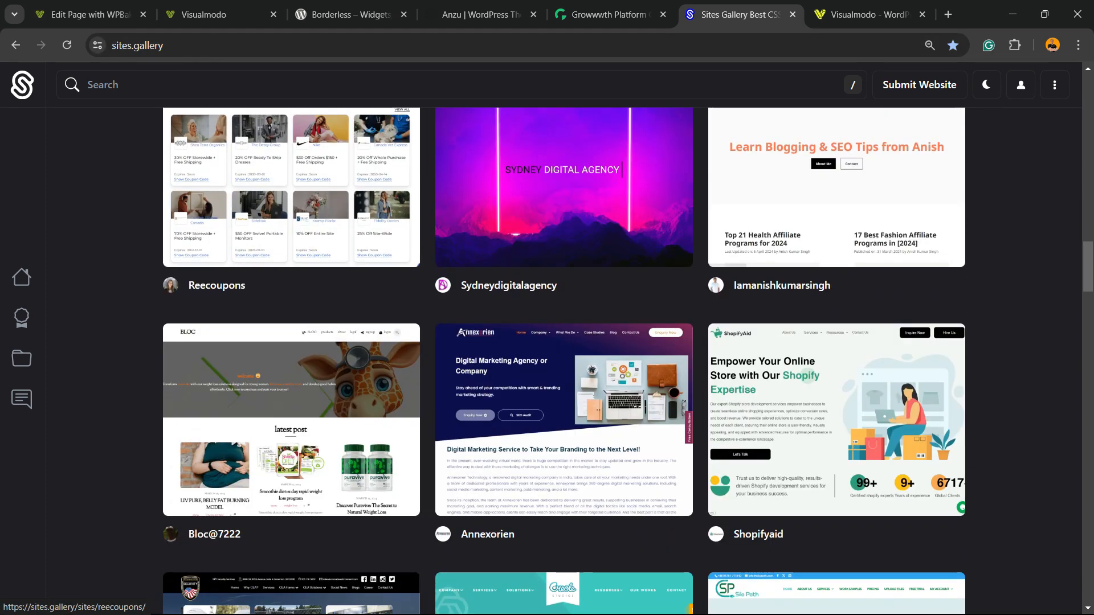
scroll(564, 364, down, 8)
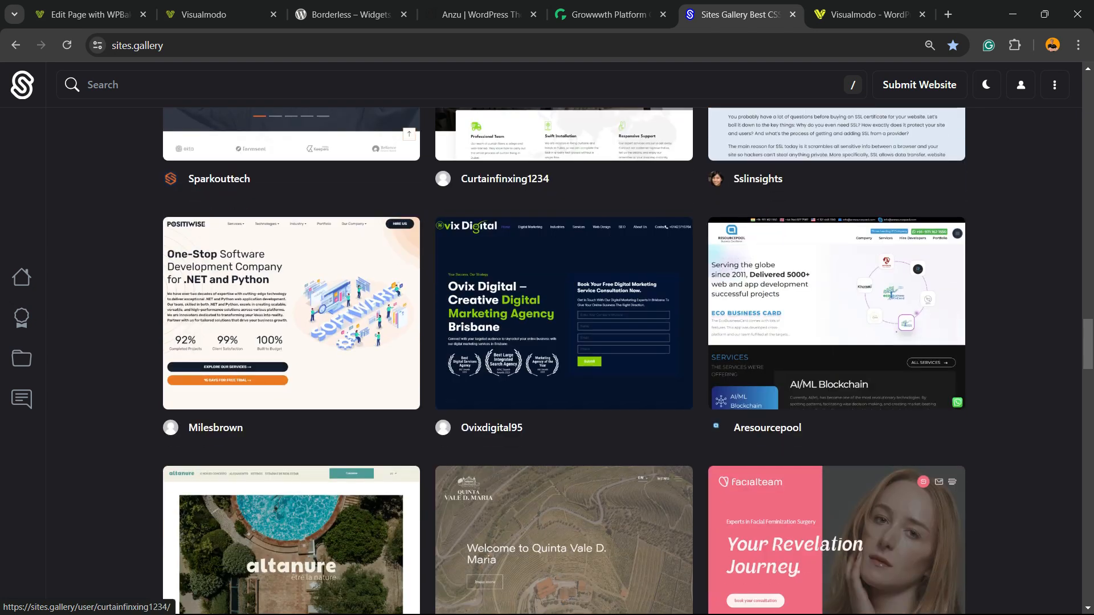
- Switch to the Borderless product page and scroll through its templates library
key(ctrl+Tab)
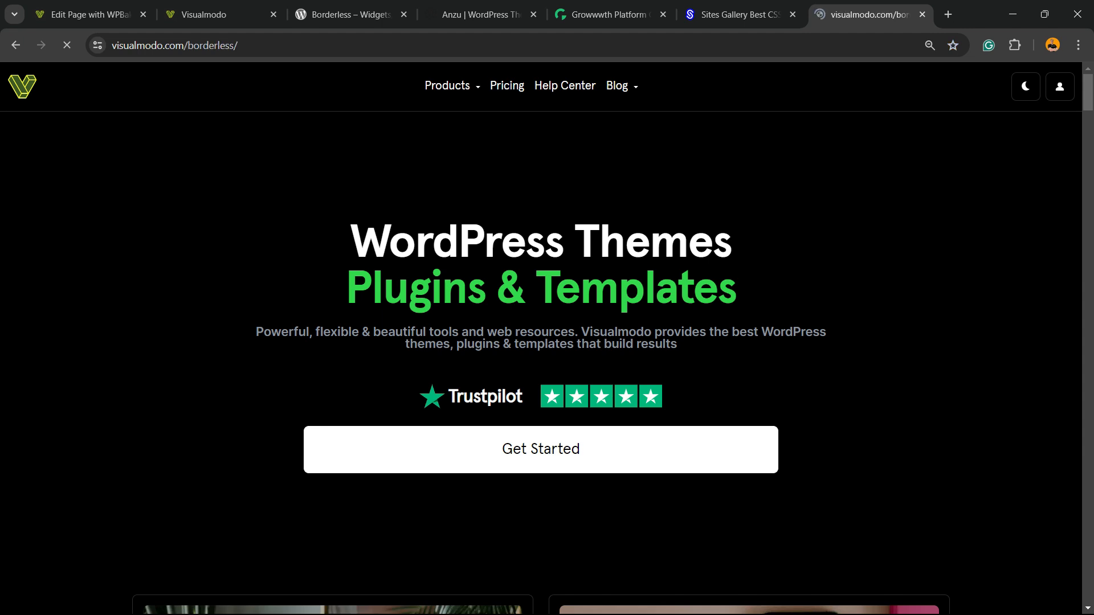
scroll(541, 364, down, 10)
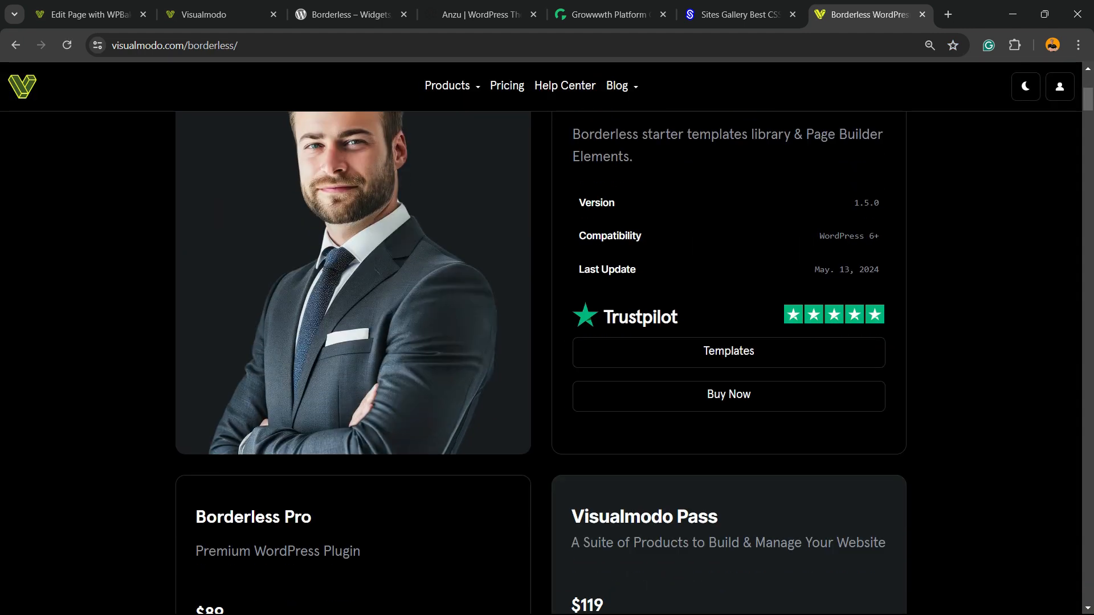
scroll(542, 365, down, 10)
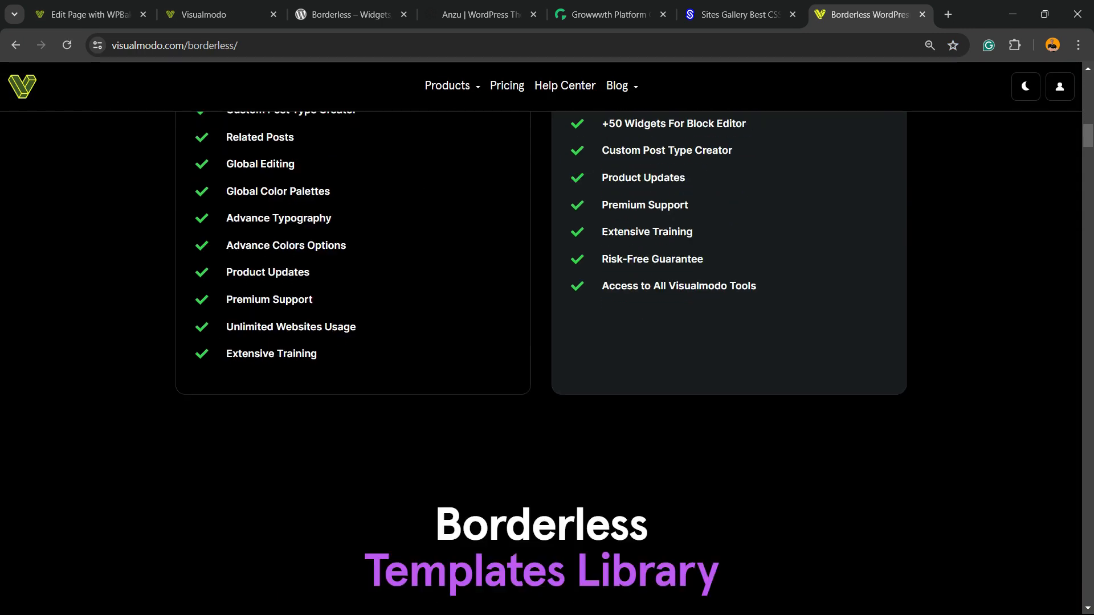
scroll(297, 165, down, 15)
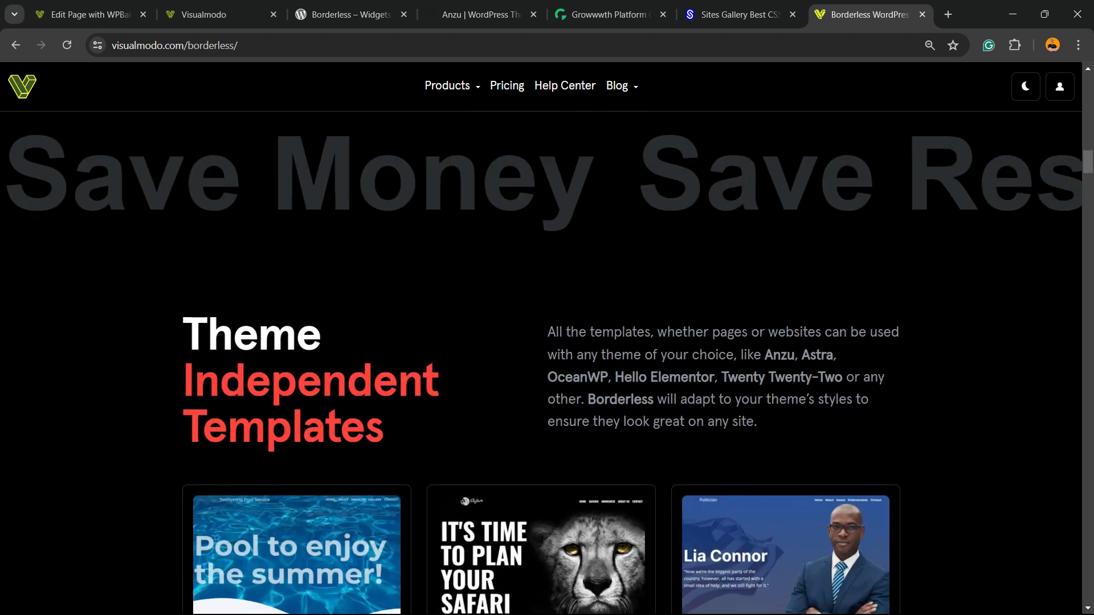
scroll(296, 165, down, 10)
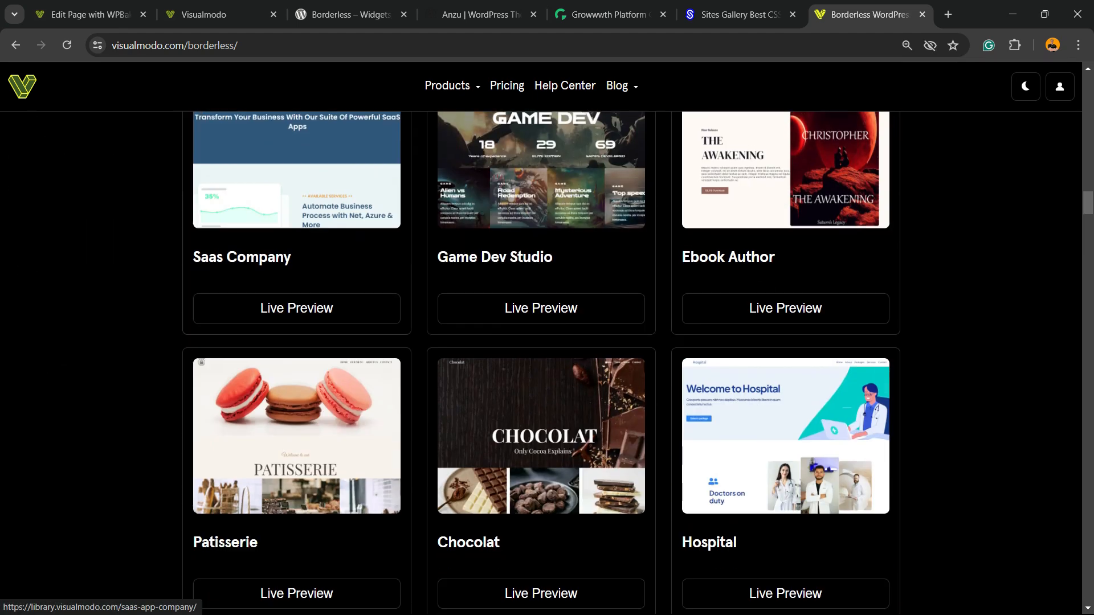
scroll(296, 165, down, 5)
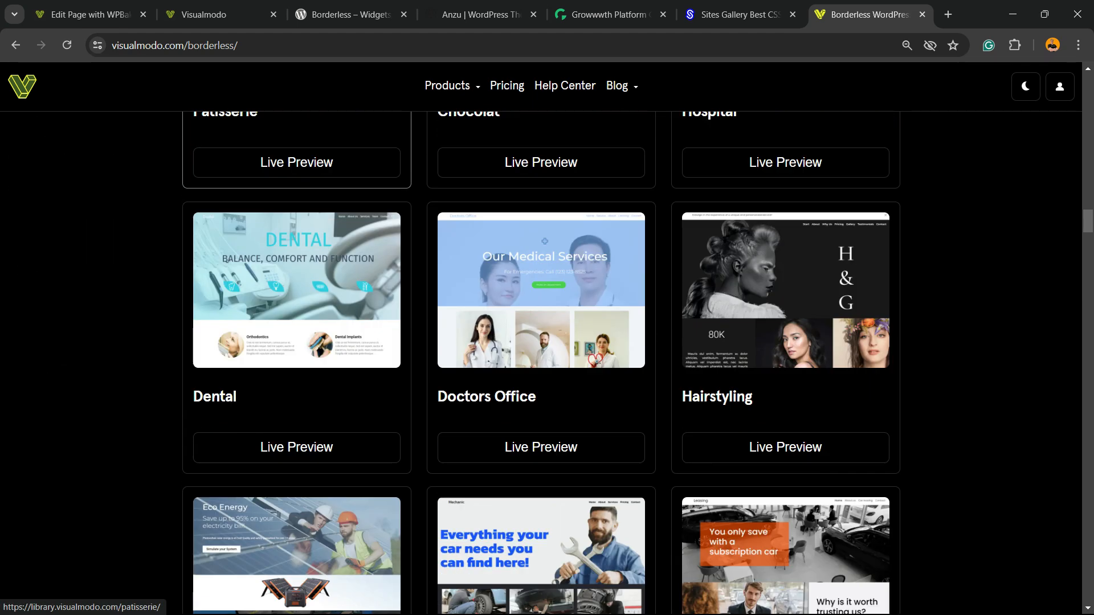
scroll(297, 166, down, 5)
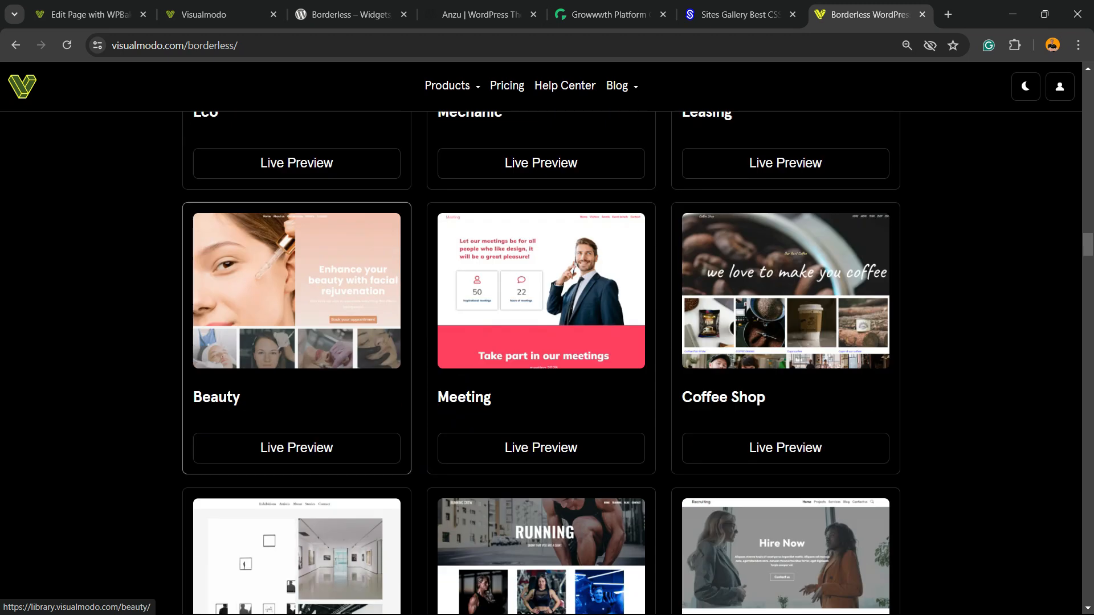
scroll(297, 166, down, 12)
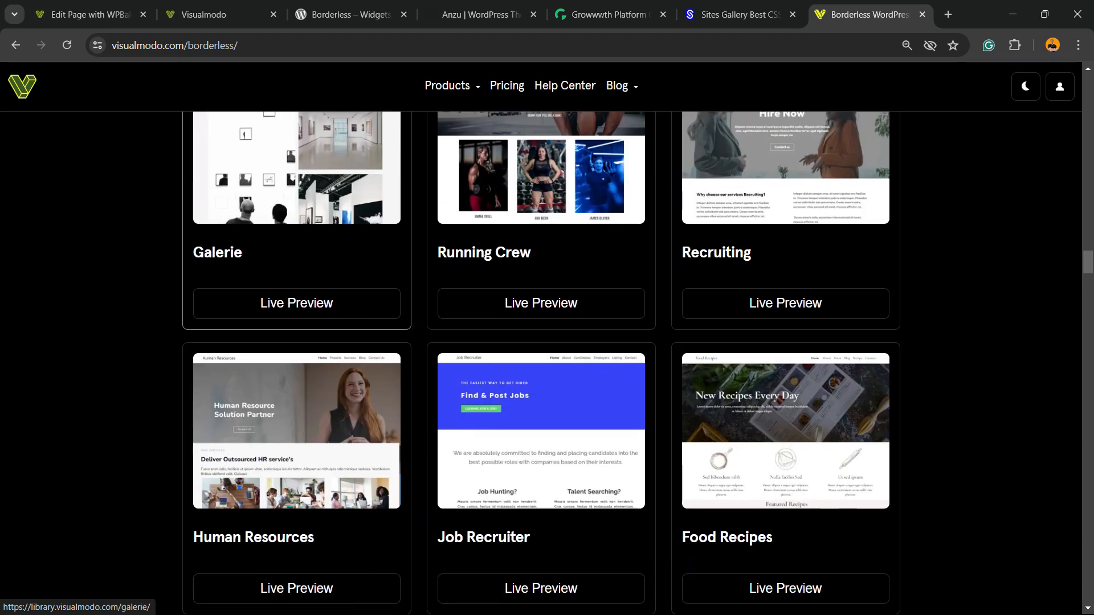
scroll(296, 165, down, 5)
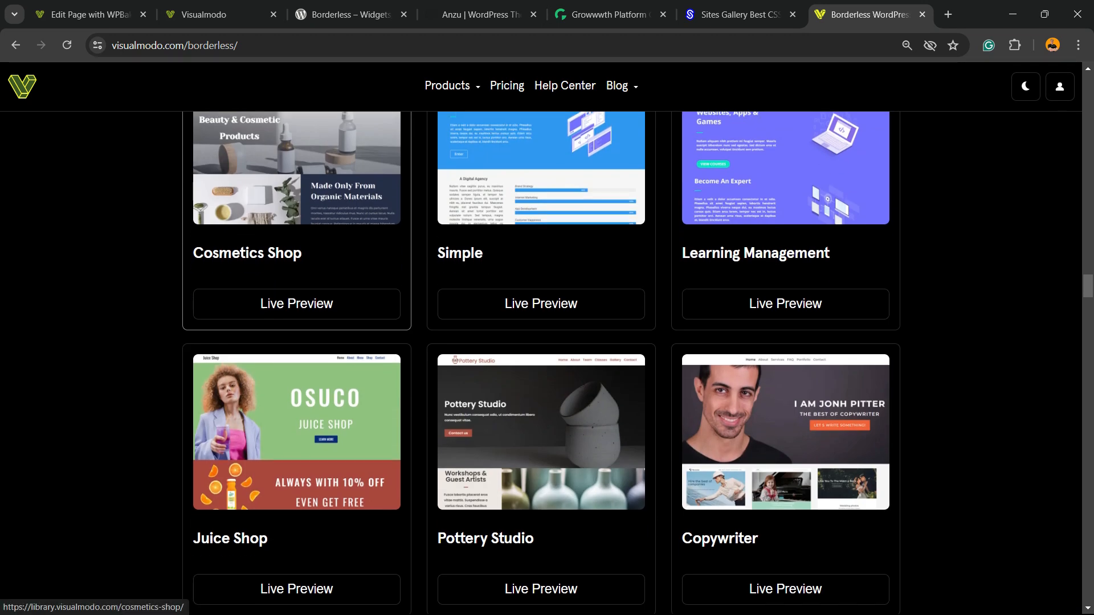
scroll(296, 165, down, 3)
scroll(296, 165, down, 5)
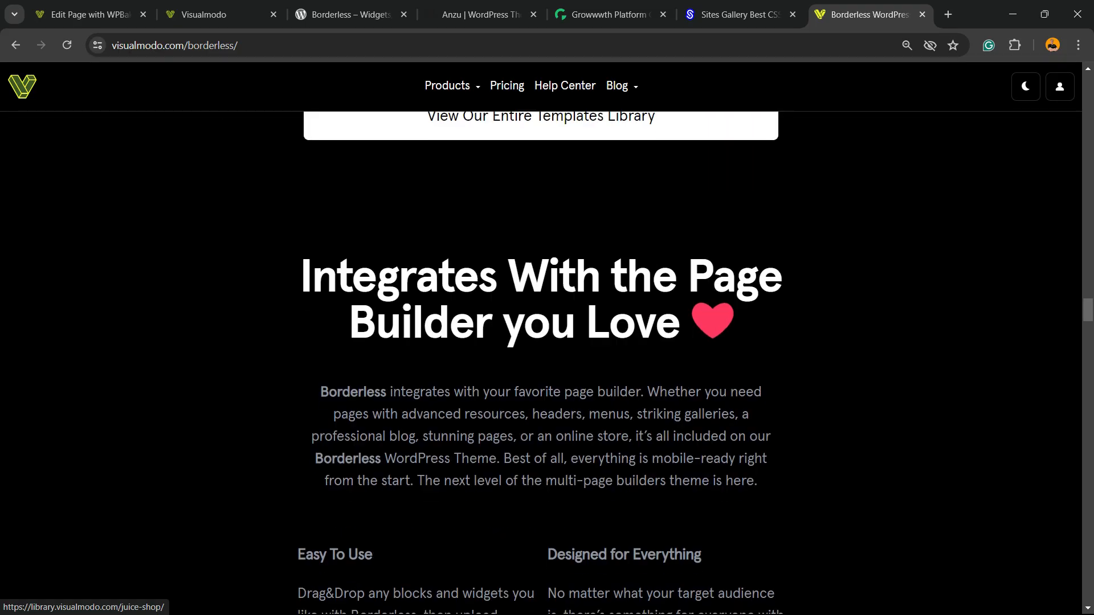